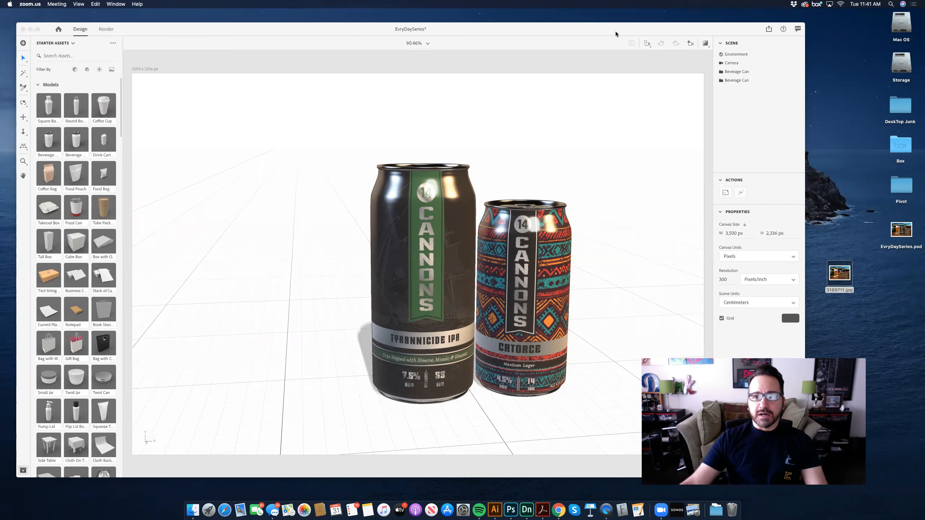
Preview the desktop image 3189711.jpg full size and close it again
{"action": "left_click", "coordinate": [605, 29]}
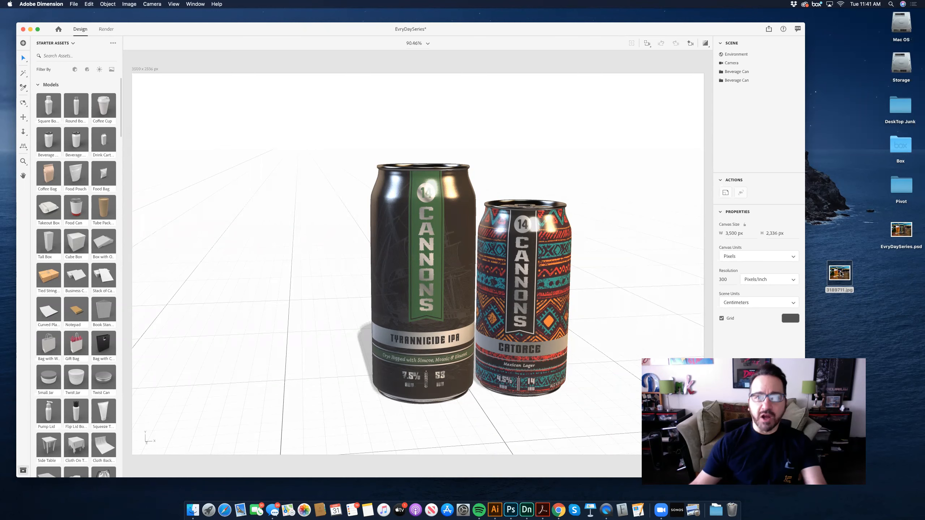
{"action": "left_click", "coordinate": [839, 271]}
{"action": "double_click", "coordinate": [839, 273]}
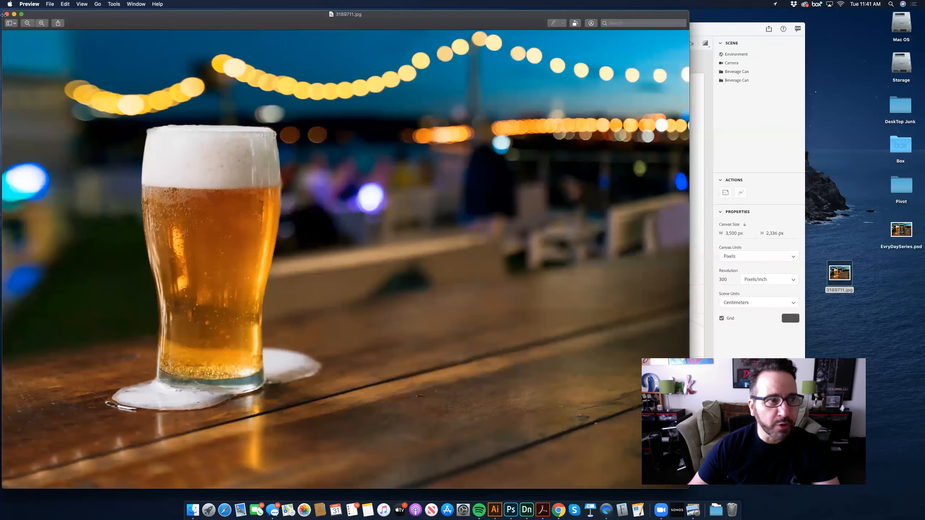
{"action": "left_click", "coordinate": [7, 14]}
{"action": "left_click", "coordinate": [837, 349]}
Place 3189711.jpg as the scene background and match the image aspect ratio, Abstract lights and camera perspective to it
{"action": "left_click_drag", "start_coordinate": [849, 277], "coordinate": [907, 274]}
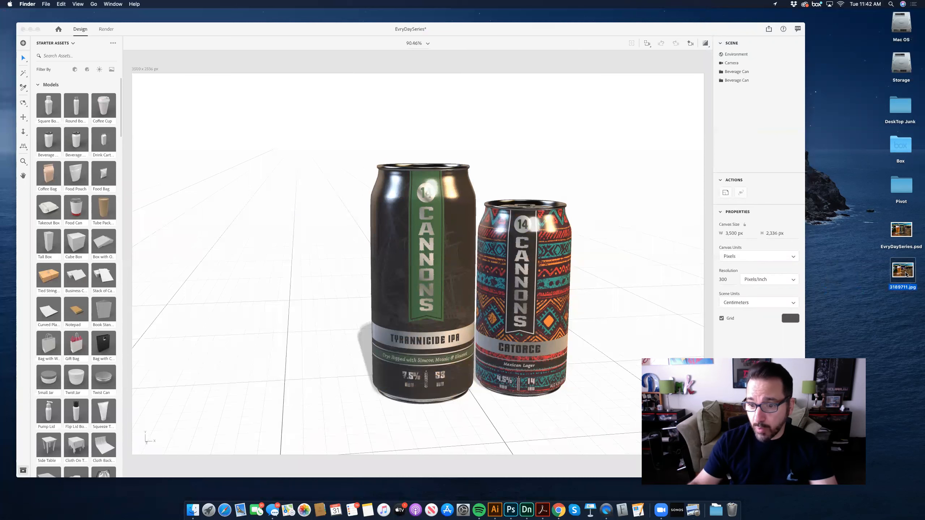
{"action": "left_click_drag", "start_coordinate": [904, 275], "coordinate": [571, 166]}
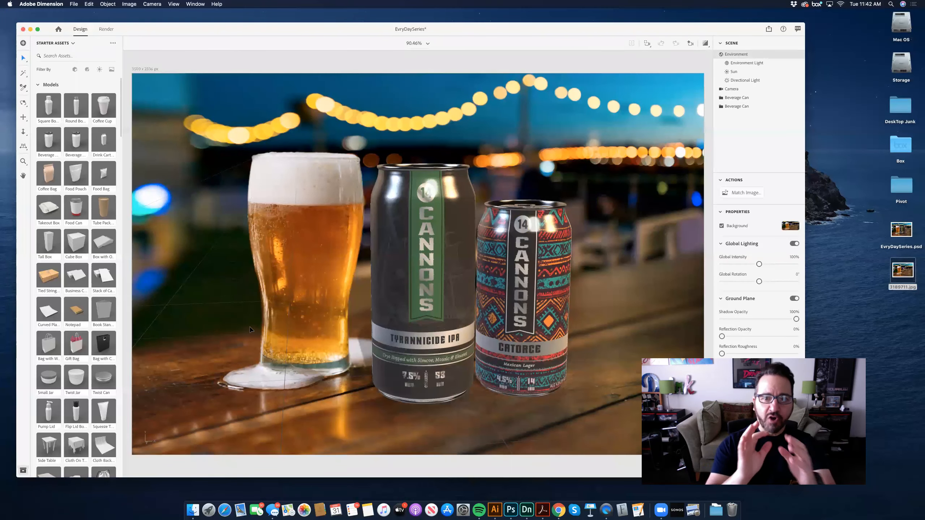
{"action": "left_click", "coordinate": [743, 192]}
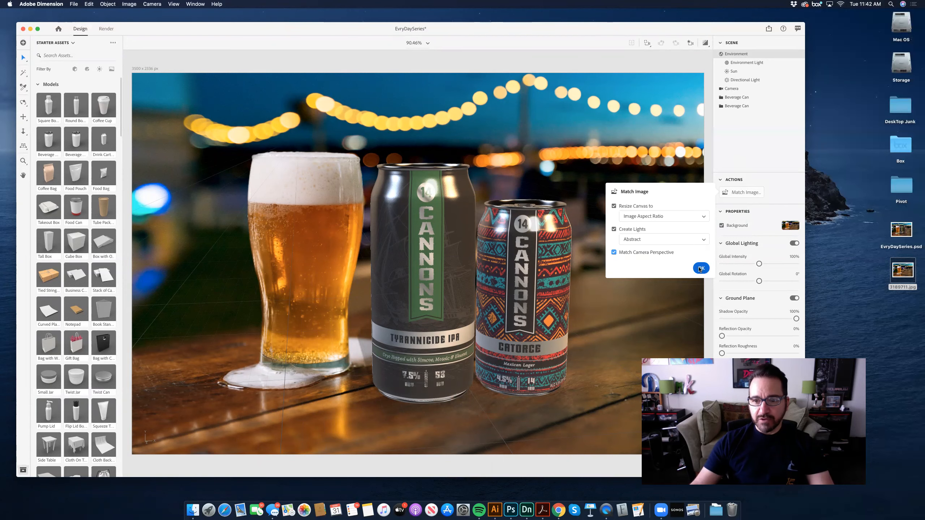
{"action": "left_click", "coordinate": [700, 268]}
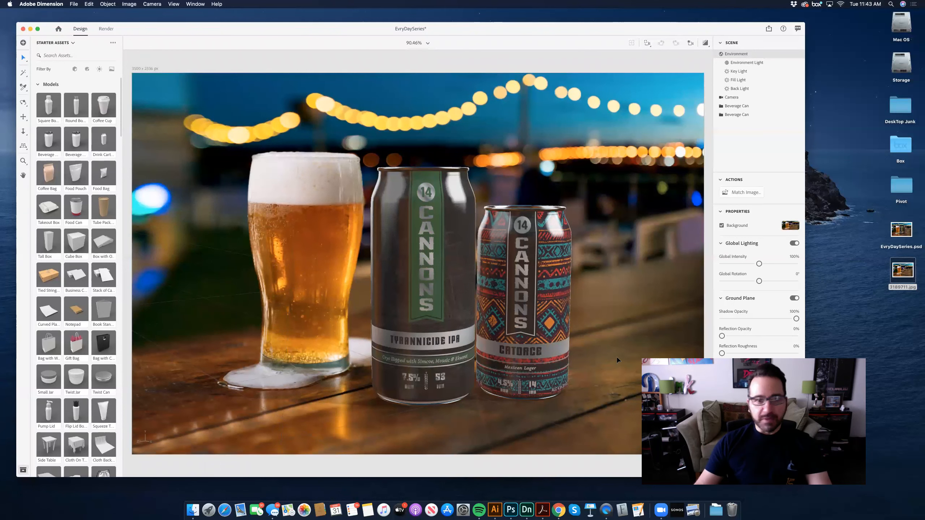
Show the scene's horizon line and set the environment light's rotation to 87°
{"action": "left_click", "coordinate": [24, 147]}
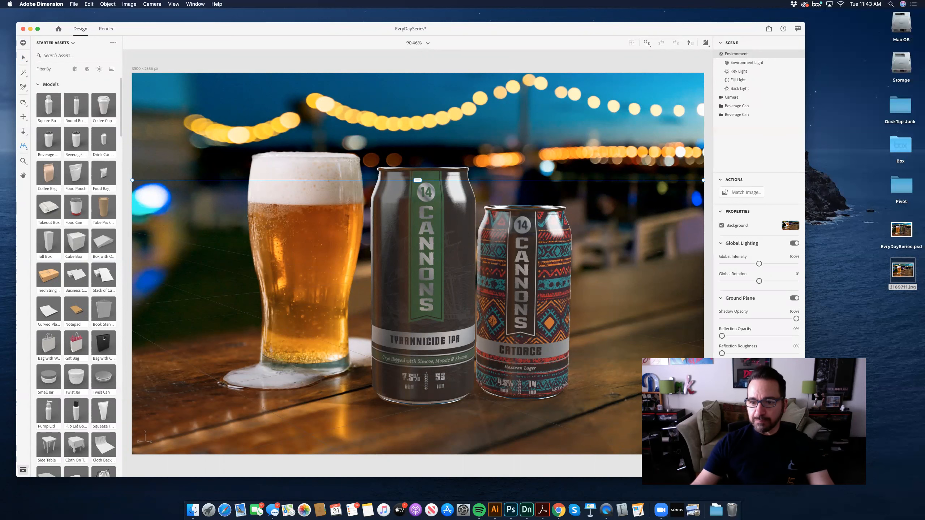
{"action": "key", "text": "Escape"}
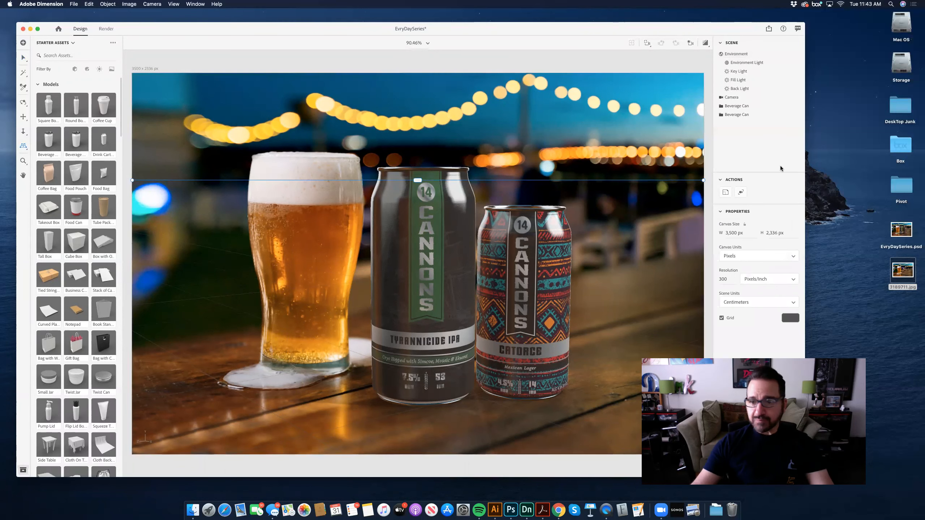
{"action": "left_click", "coordinate": [751, 63]}
{"action": "left_click_drag", "start_coordinate": [761, 246], "coordinate": [777, 262]}
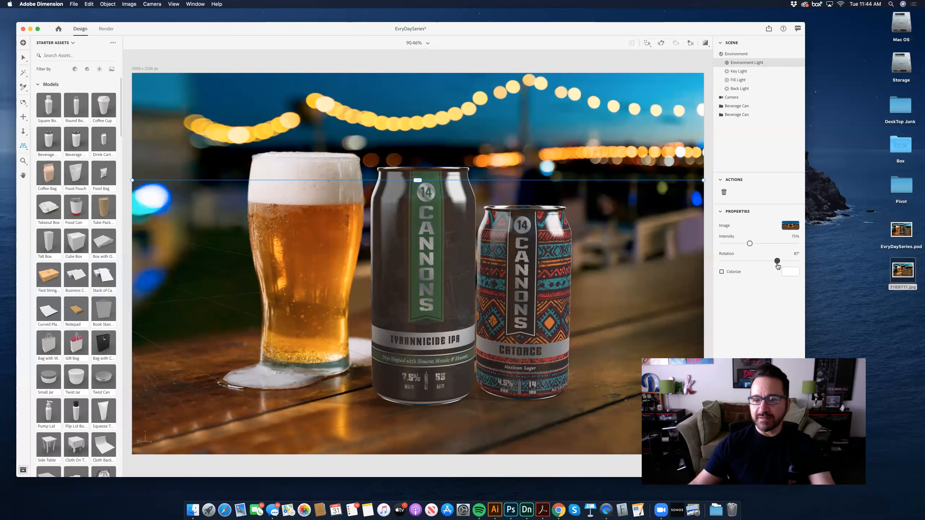
{"action": "mouse_move", "coordinate": [759, 257]}
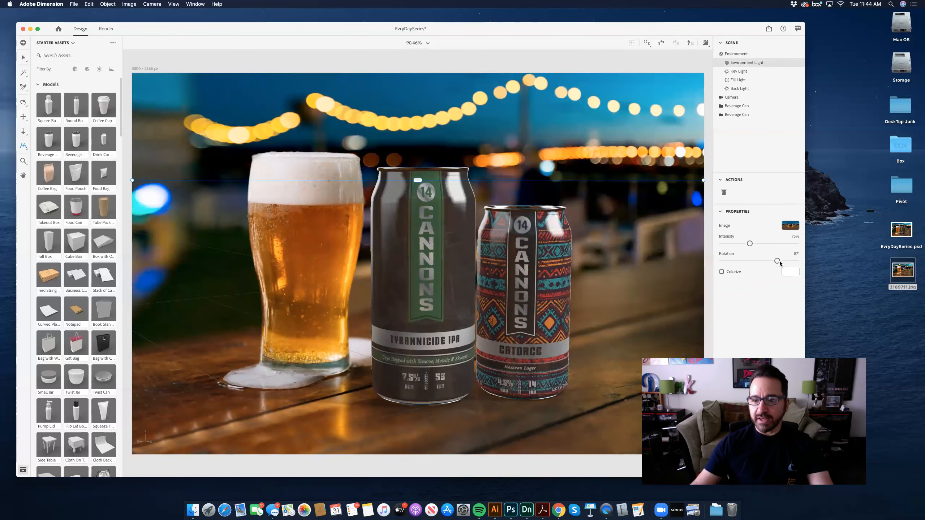
Colorize the environment light with yellow sampled from the string lights, softened to RGB 255, 245, 194
{"action": "left_click", "coordinate": [721, 272]}
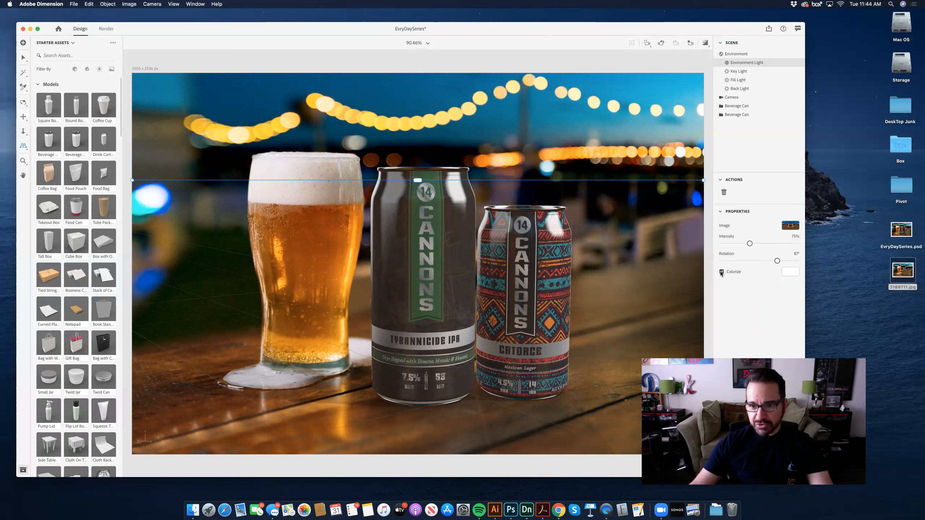
{"action": "left_click", "coordinate": [790, 273]}
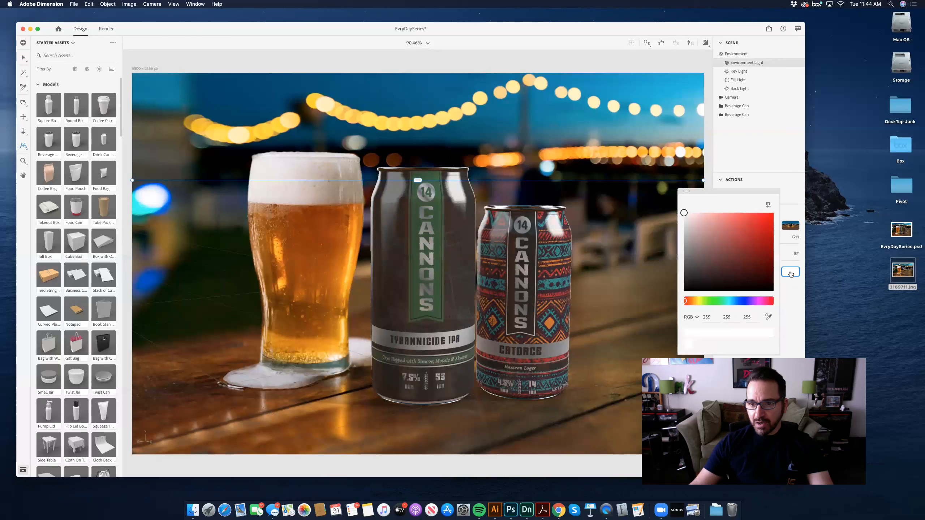
{"action": "left_click", "coordinate": [770, 318]}
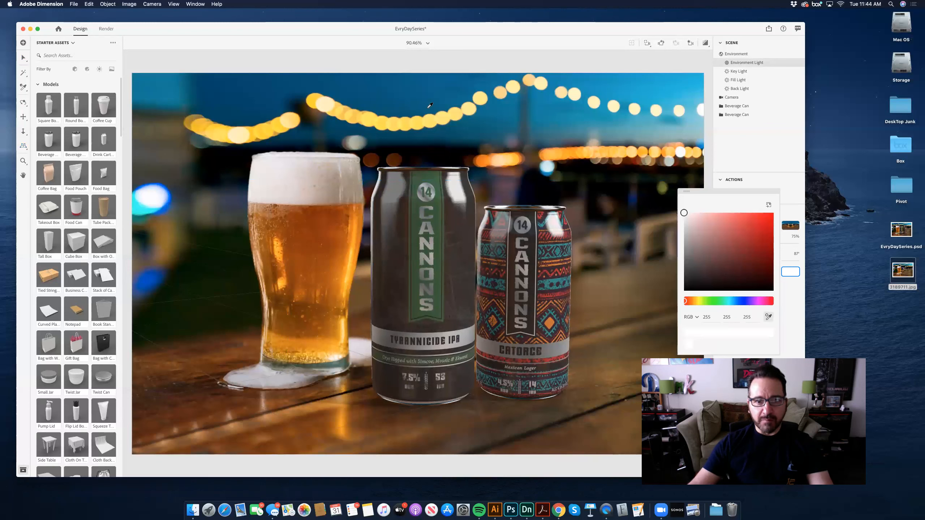
{"action": "left_click", "coordinate": [434, 117]}
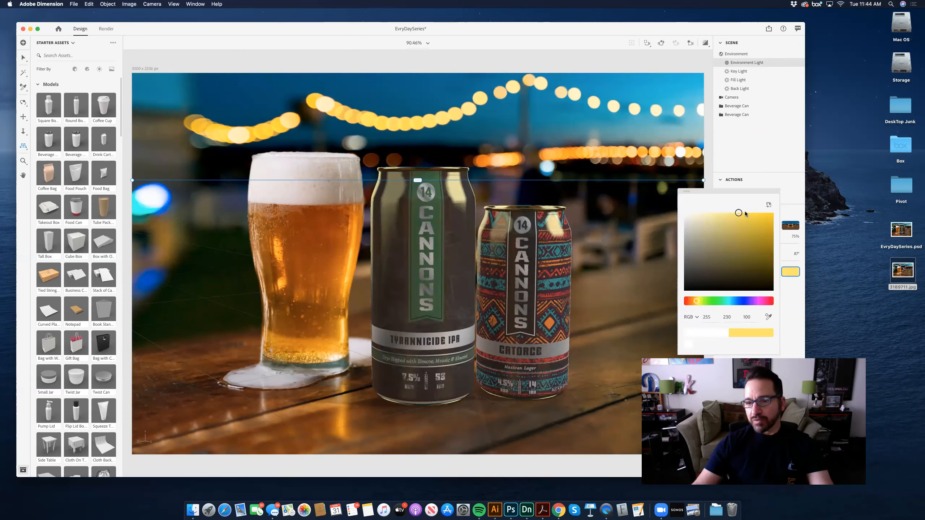
{"action": "left_click_drag", "start_coordinate": [738, 212], "coordinate": [706, 212]}
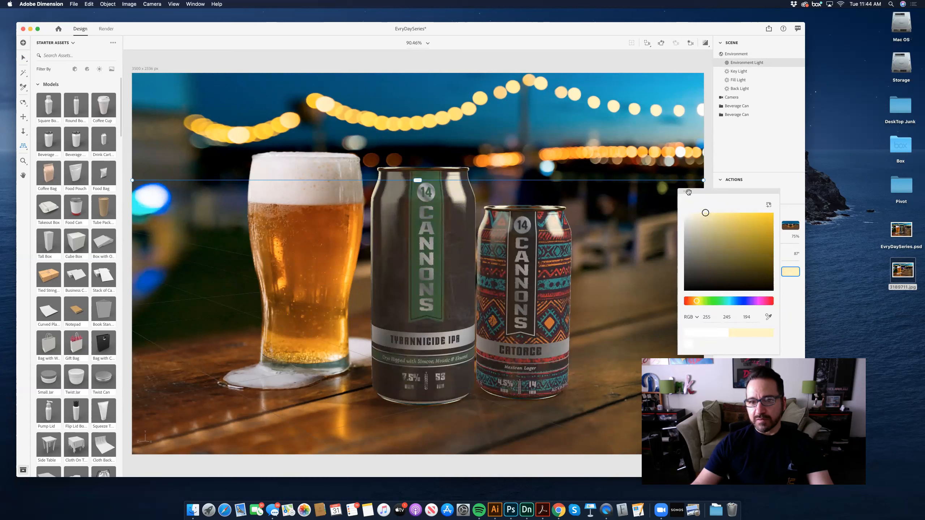
{"action": "left_click", "coordinate": [792, 333]}
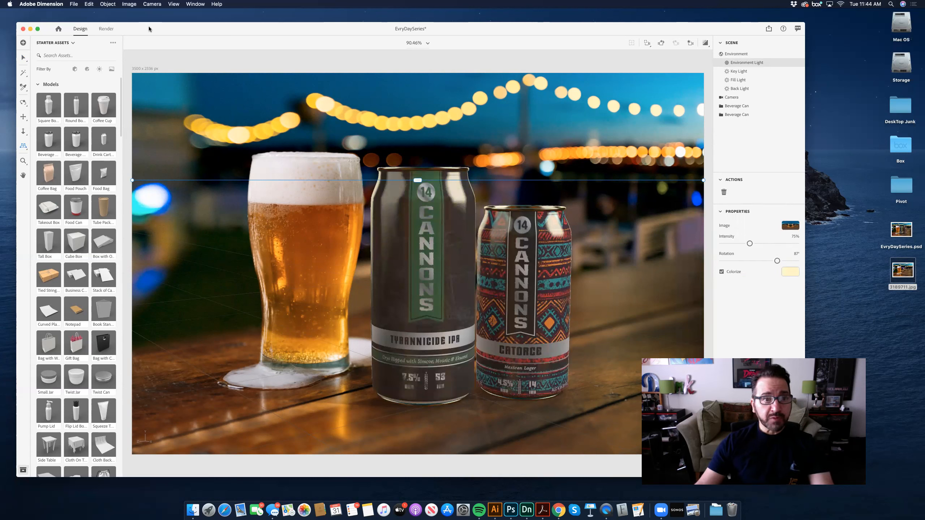
Set the local render to Medium quality with PNG as the only export format, and start rendering
{"action": "left_click", "coordinate": [105, 29]}
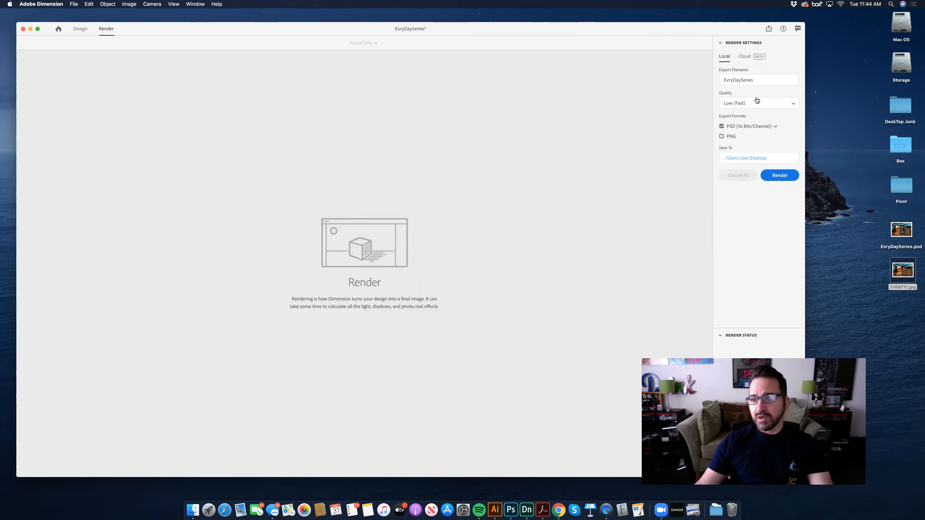
{"action": "left_click", "coordinate": [757, 103]}
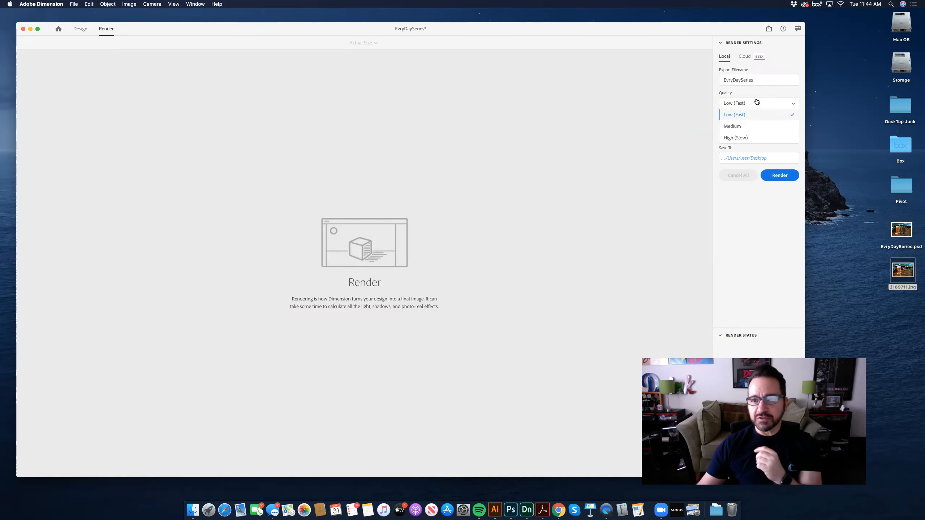
{"action": "left_click", "coordinate": [743, 126]}
{"action": "left_click", "coordinate": [722, 128]}
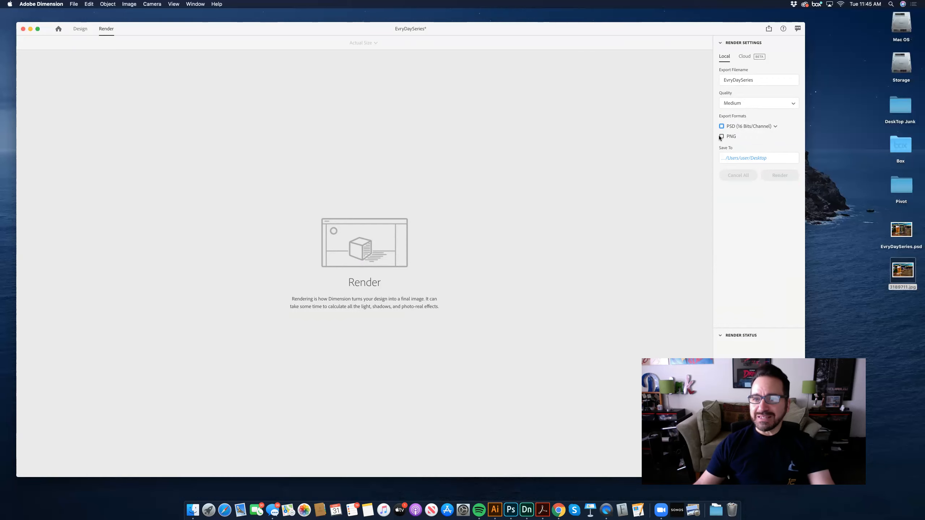
{"action": "left_click", "coordinate": [721, 136]}
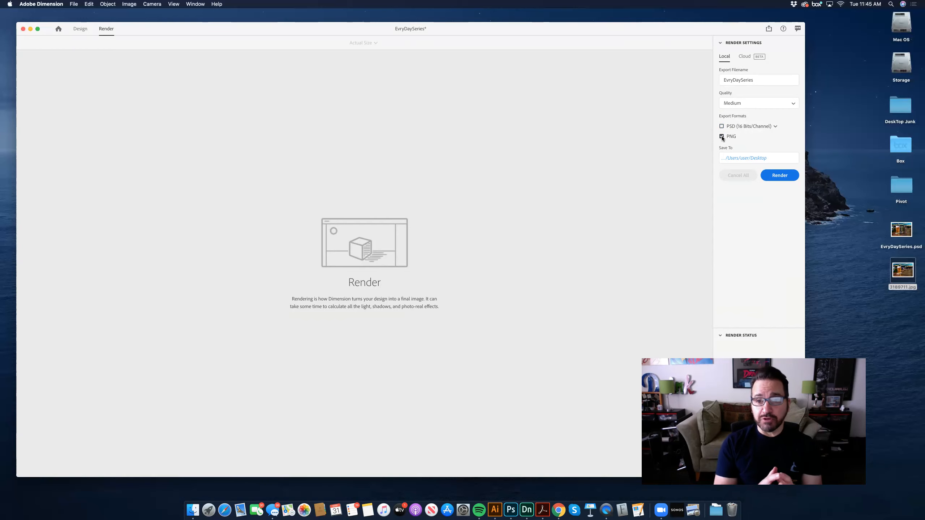
{"action": "left_click", "coordinate": [777, 176]}
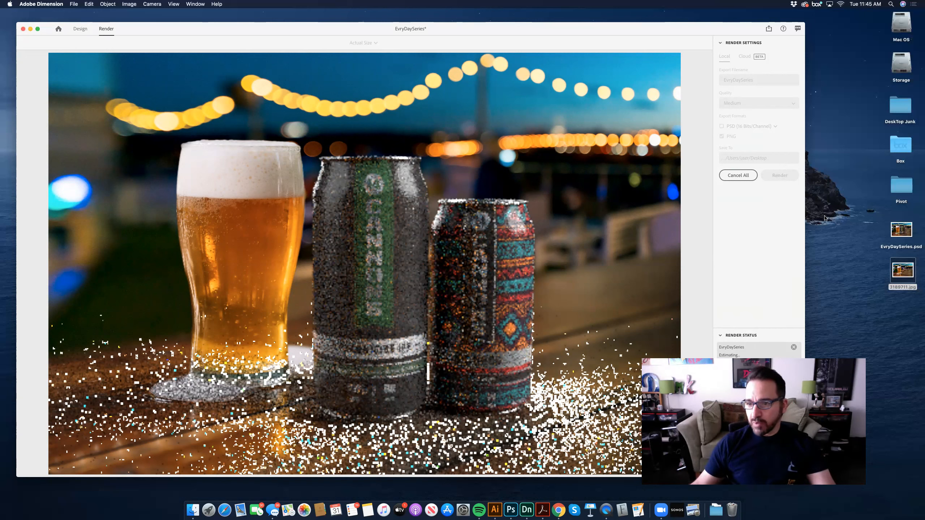
Try to open EvryDaySeries.psd from the desktop in Photoshop
{"action": "left_click", "coordinate": [893, 228]}
{"action": "left_click_drag", "start_coordinate": [899, 230], "coordinate": [515, 500]}
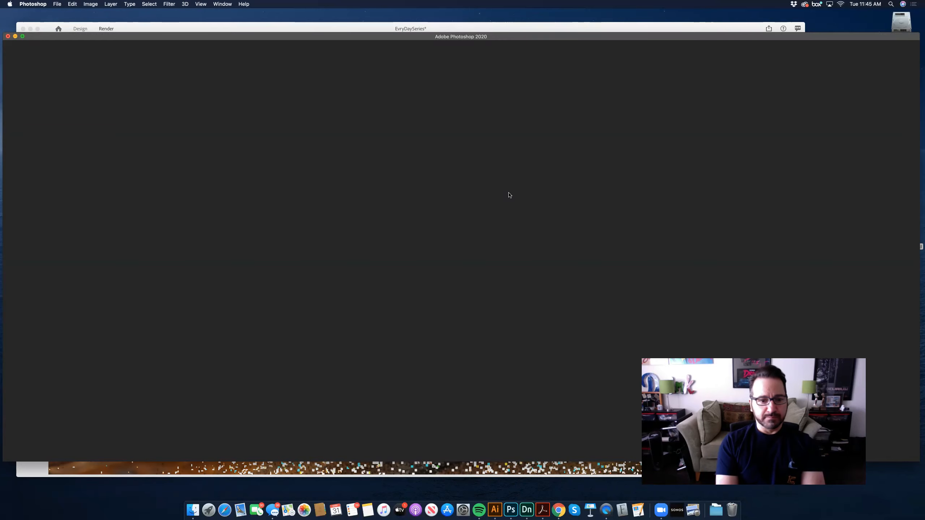
{"action": "left_click", "coordinate": [8, 36]}
{"action": "double_click", "coordinate": [902, 231]}
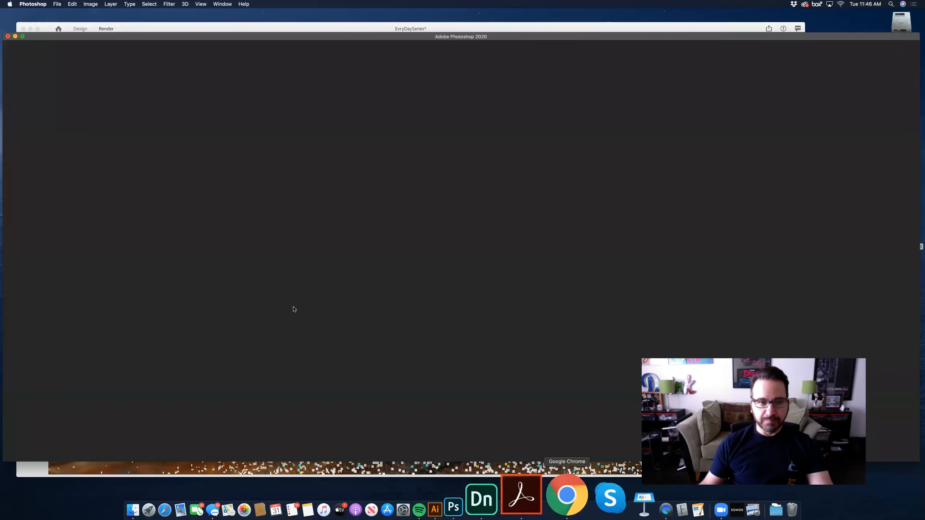
{"action": "left_click", "coordinate": [8, 37]}
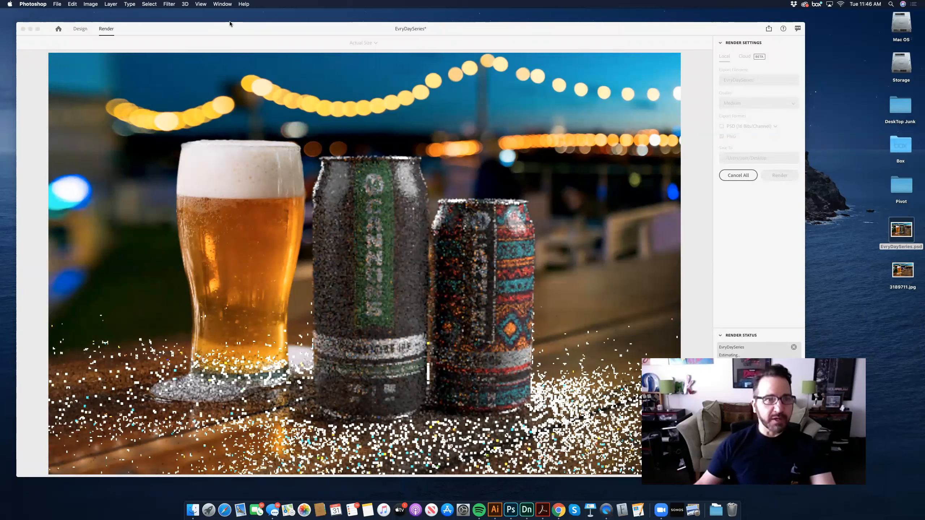
Cancel the running render and return to the scene design
{"action": "left_click", "coordinate": [738, 175]}
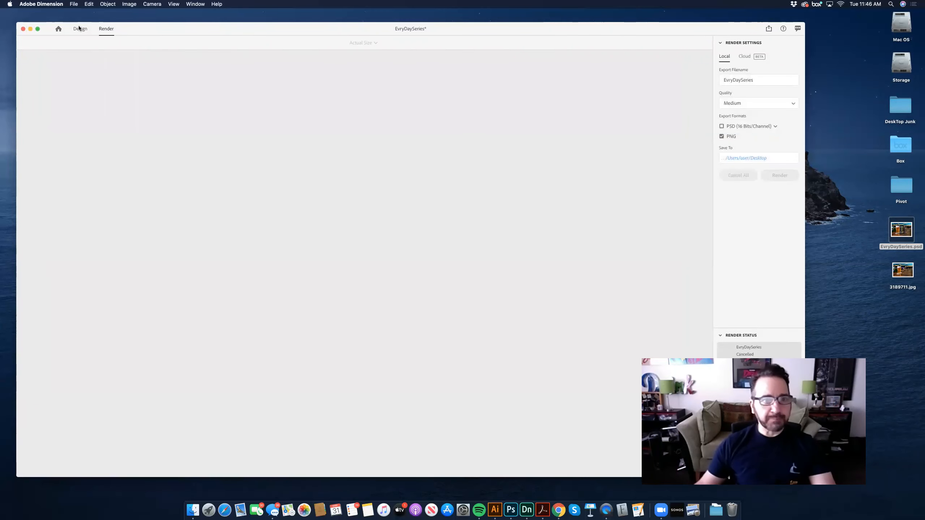
{"action": "left_click", "coordinate": [80, 28]}
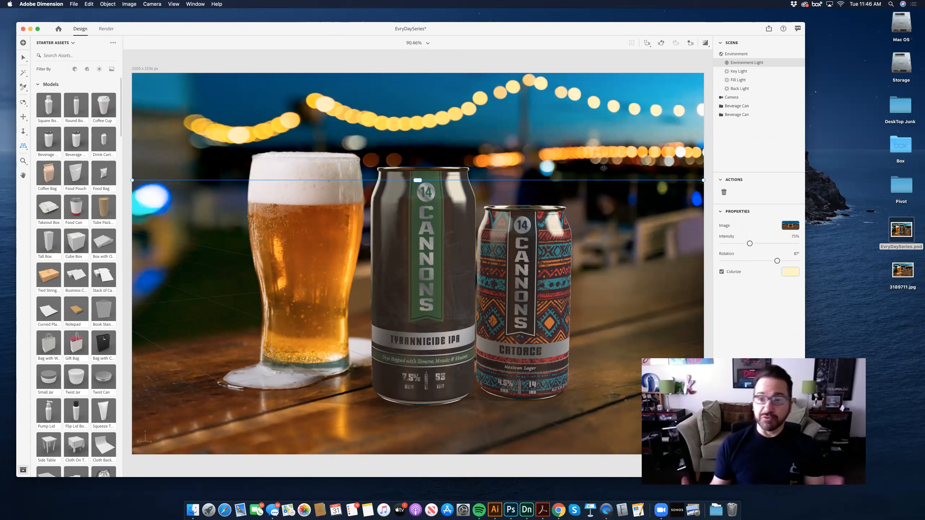
Remove the custom image from the environment light and delete the scene's background image
{"action": "left_click", "coordinate": [794, 226]}
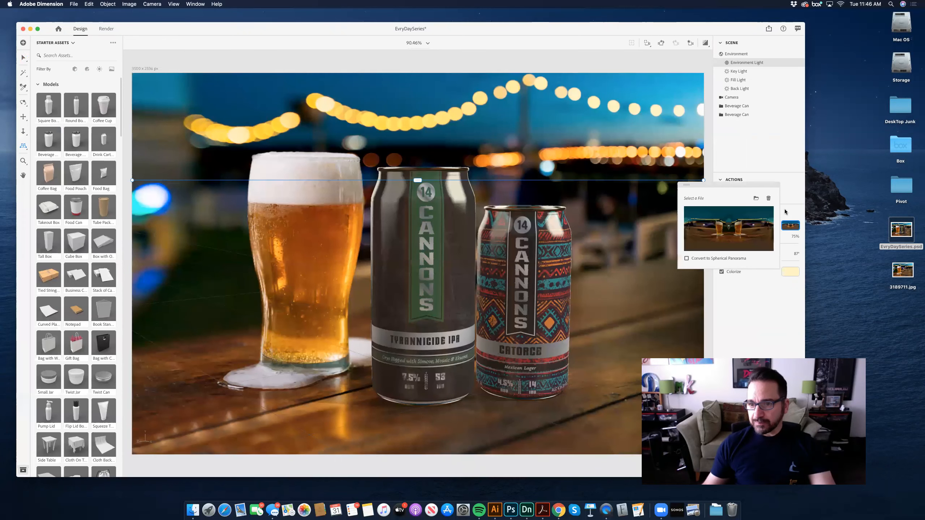
{"action": "left_click", "coordinate": [768, 199]}
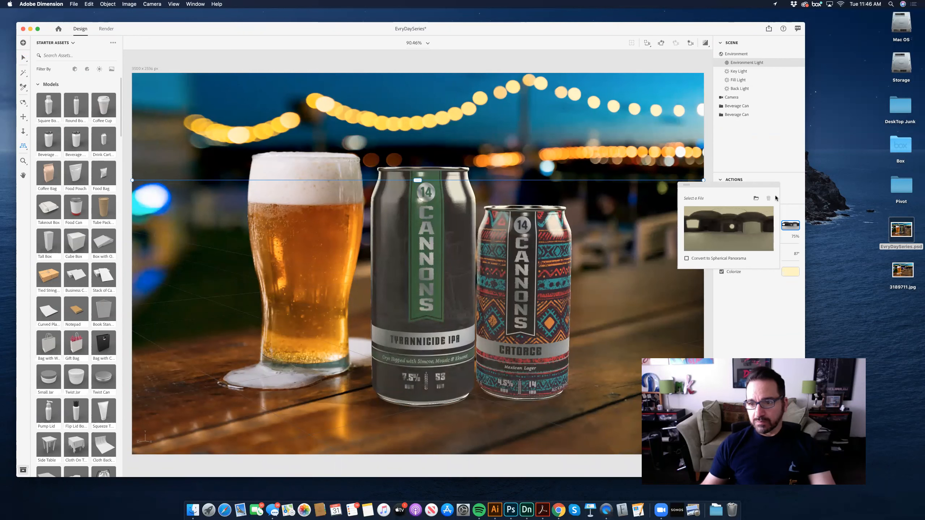
{"action": "left_click", "coordinate": [738, 146]}
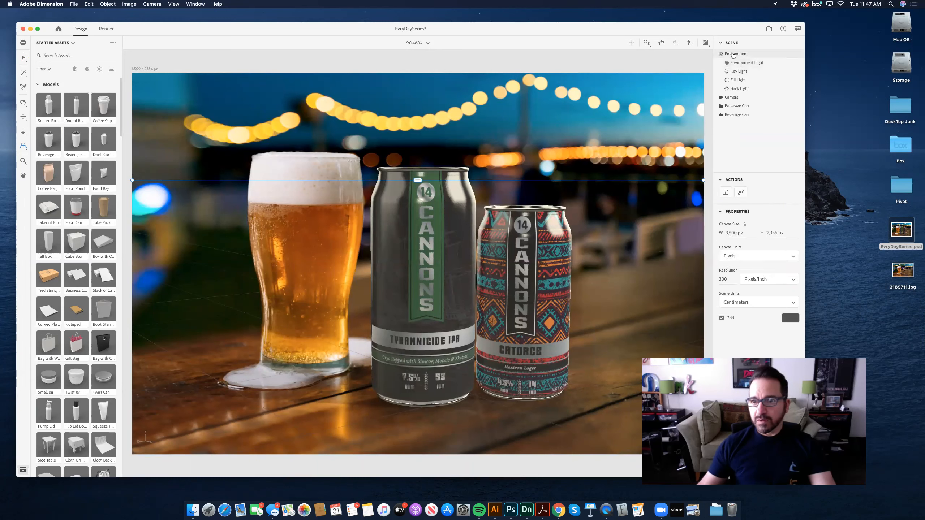
{"action": "left_click", "coordinate": [734, 55]}
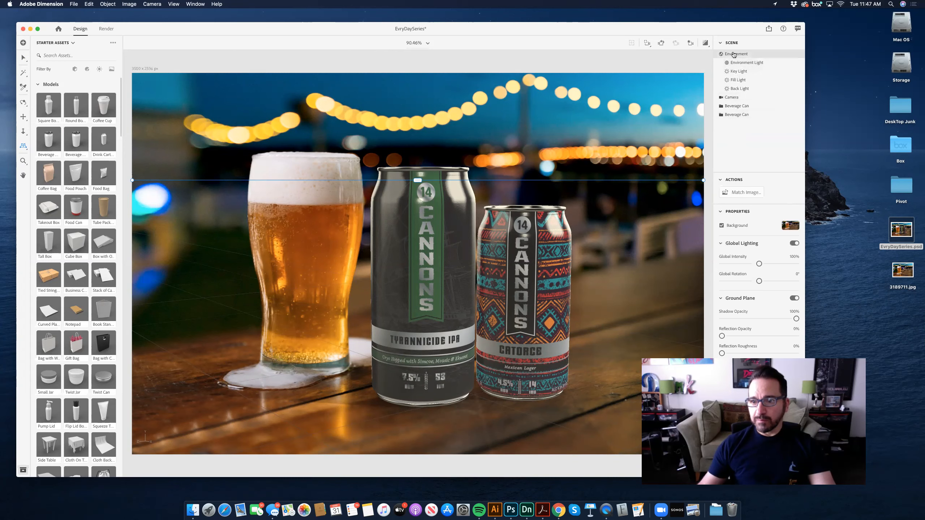
{"action": "left_click", "coordinate": [791, 226]}
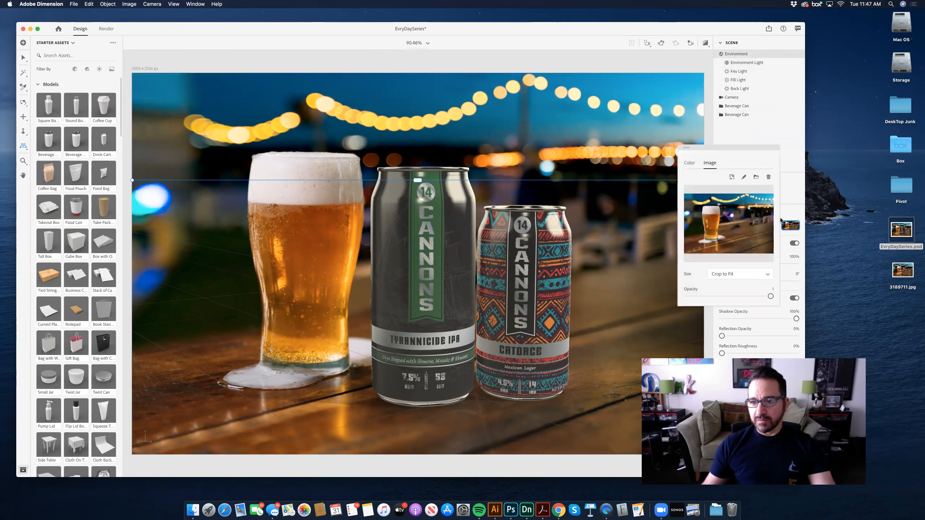
{"action": "left_click", "coordinate": [768, 177]}
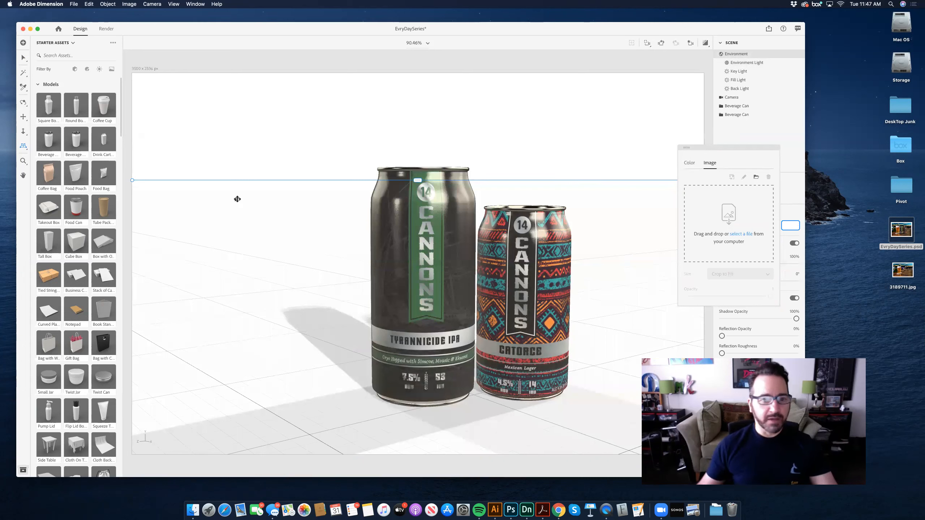
Orbit the camera around the two cans to view the taller can from the side
{"action": "left_click", "coordinate": [22, 103]}
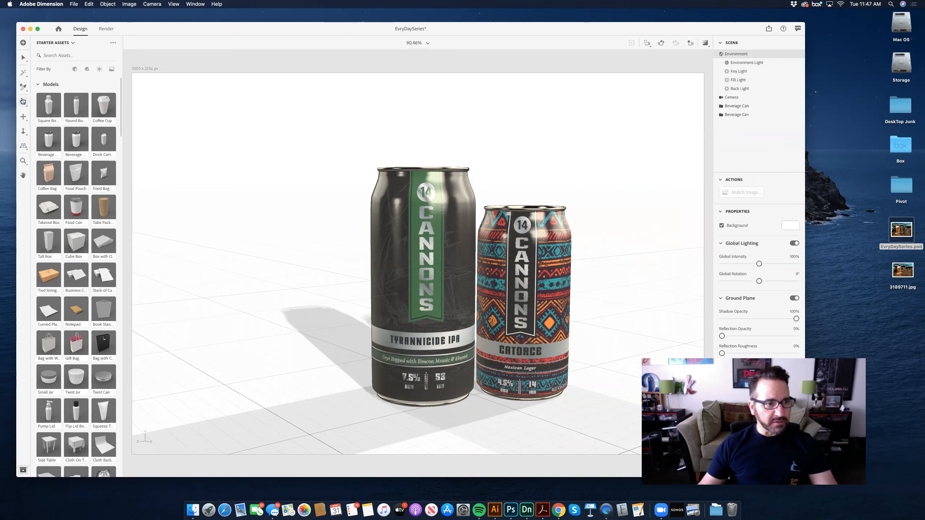
{"action": "left_click", "coordinate": [24, 105]}
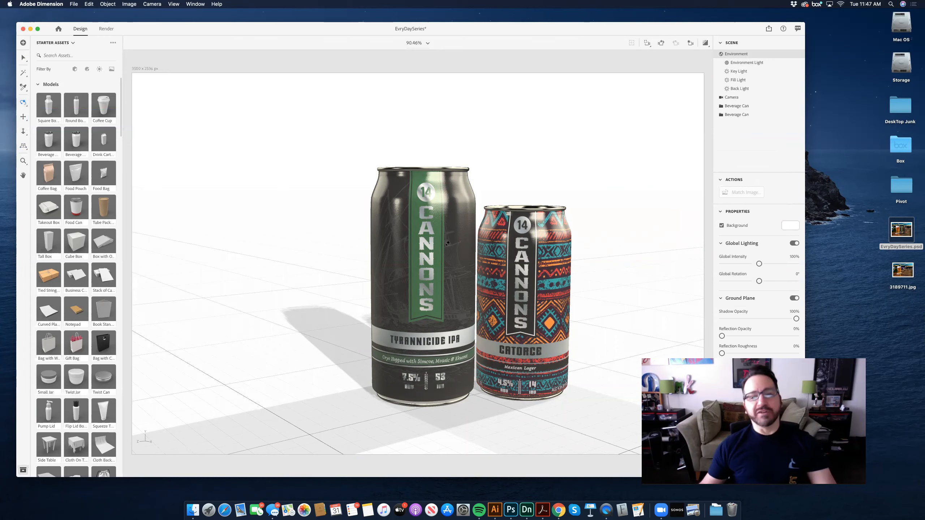
{"action": "left_click_drag", "start_coordinate": [537, 333], "coordinate": [648, 258]}
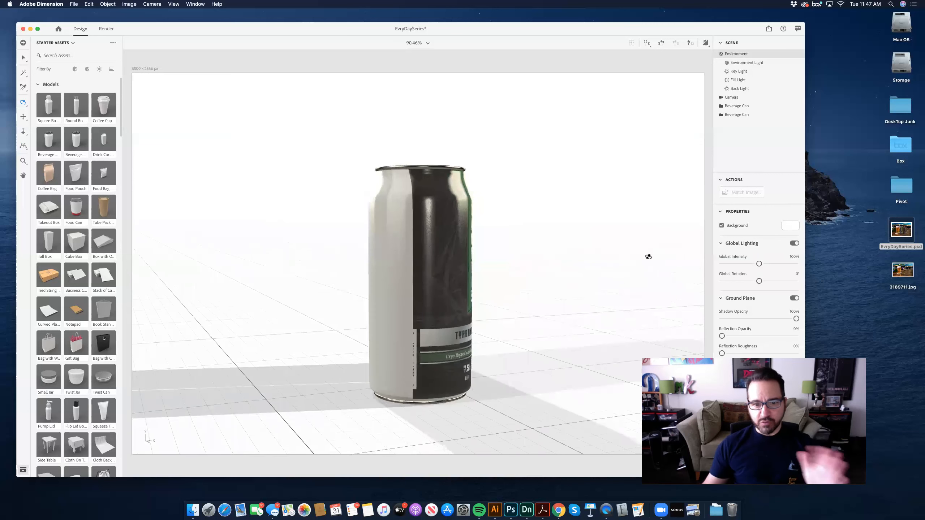
Orbit the camera back to the fronts of both cans and set global intensity to 69% with a slightly positive global rotation
{"action": "left_click_drag", "start_coordinate": [611, 258], "coordinate": [487, 228]}
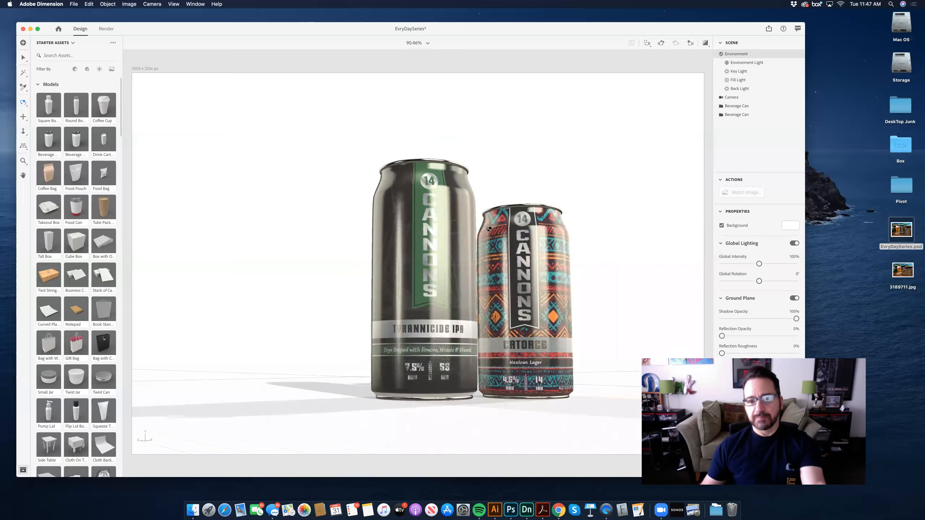
{"action": "left_click", "coordinate": [721, 336]}
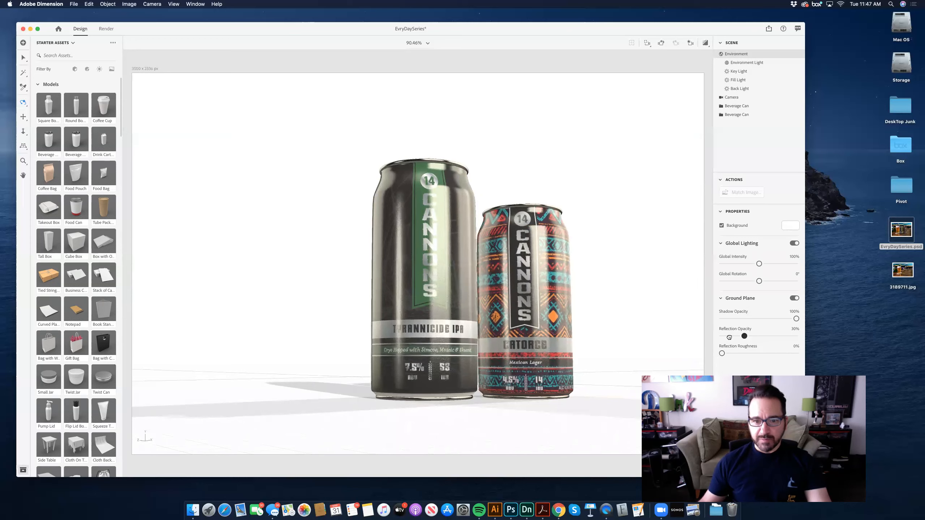
{"action": "mouse_move", "coordinate": [759, 281]}
{"action": "left_mouse_down"}
{"action": "mouse_move", "coordinate": [718, 281]}
{"action": "mouse_move", "coordinate": [741, 281]}
{"action": "left_mouse_up"}
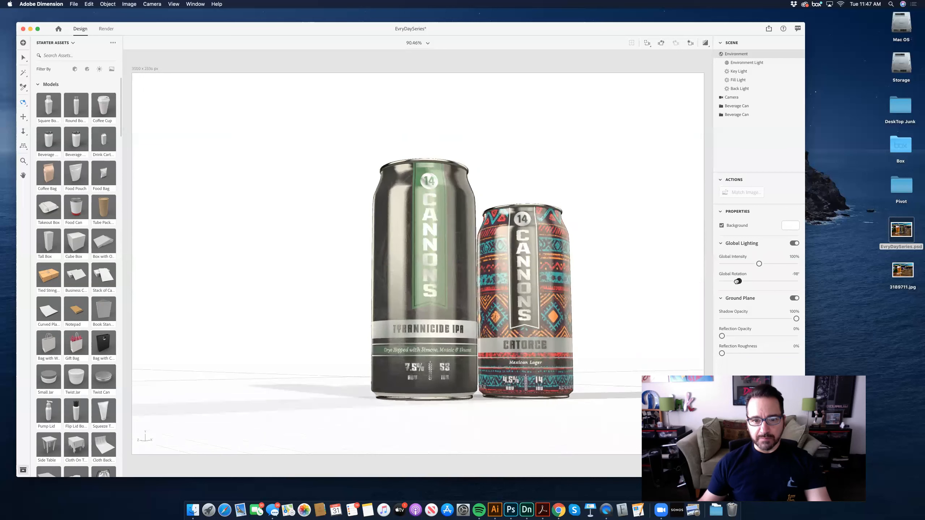
{"action": "left_click", "coordinate": [747, 263]}
{"action": "left_click_drag", "start_coordinate": [733, 281], "coordinate": [763, 281]}
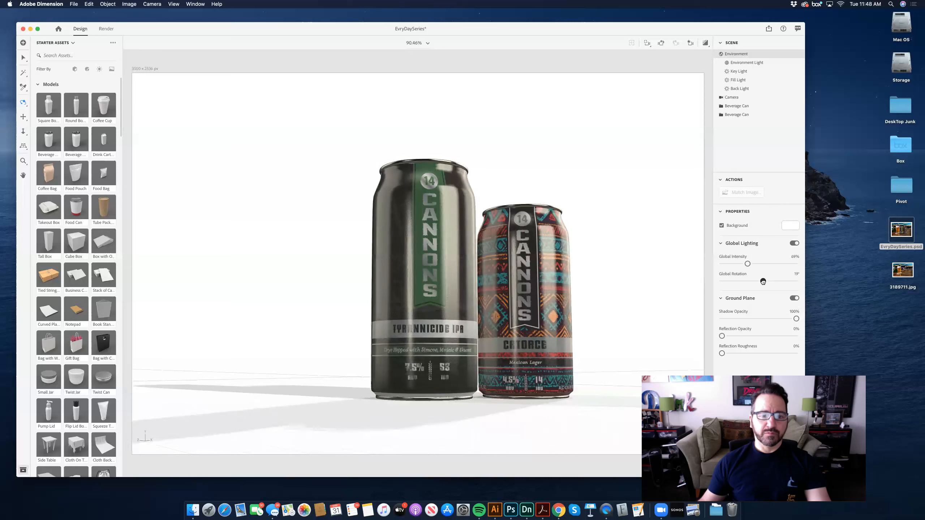
Sample a teal and a red from the smaller can's artwork as the scene's background color
{"action": "left_click", "coordinate": [790, 226]}
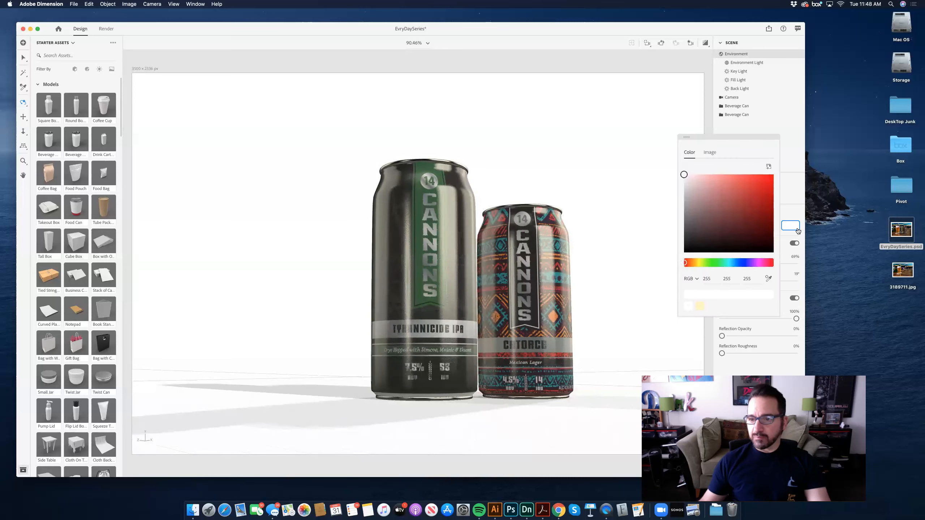
{"action": "left_click", "coordinate": [769, 279]}
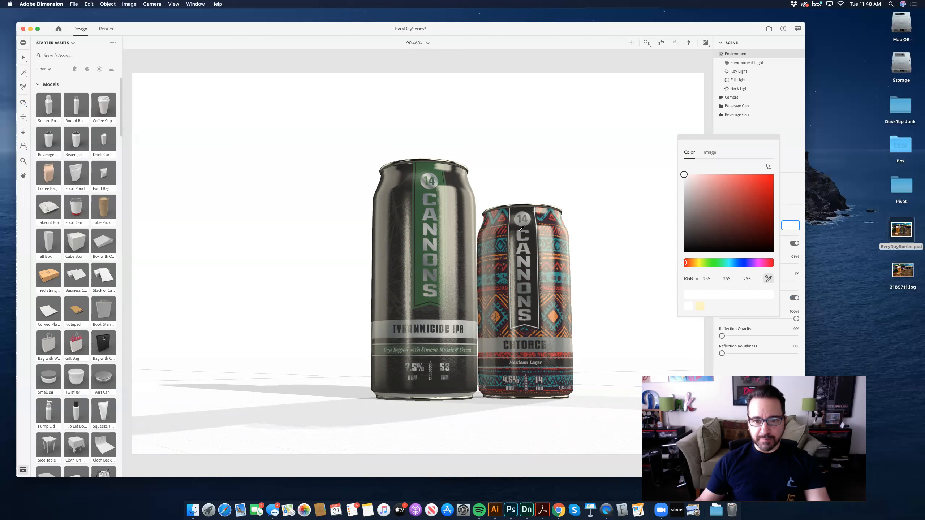
{"action": "left_click", "coordinate": [493, 221]}
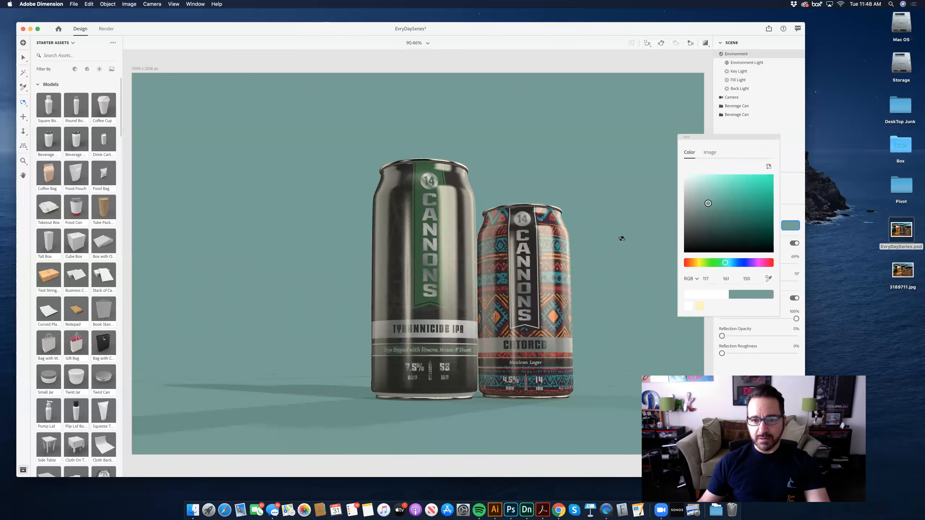
{"action": "left_click", "coordinate": [531, 262]}
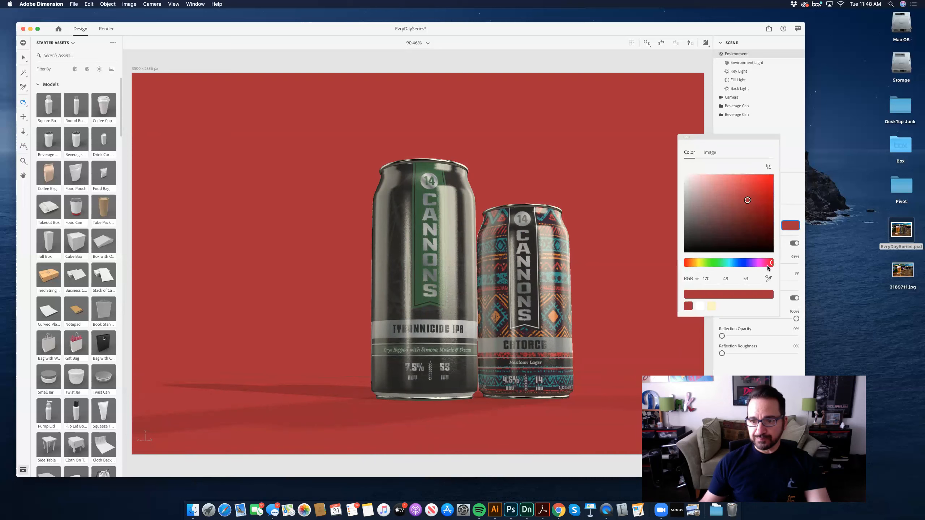
Sample the green of the taller can's label as the background color and lighten it to RGB 91, 171, 100
{"action": "left_click", "coordinate": [419, 201]}
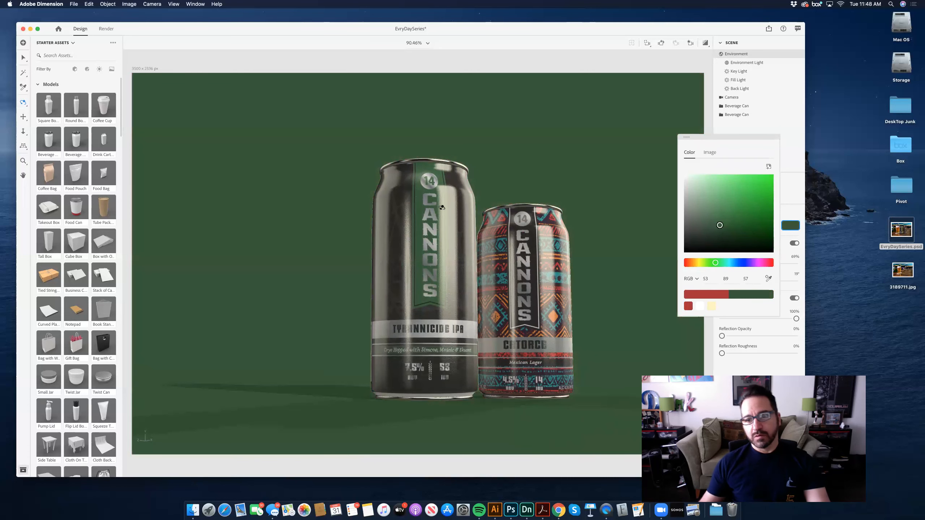
{"action": "left_click", "coordinate": [729, 200]}
{"action": "mouse_move", "coordinate": [724, 214]}
{"action": "left_mouse_down"}
{"action": "mouse_move", "coordinate": [725, 226]}
{"action": "mouse_move", "coordinate": [726, 200]}
{"action": "left_mouse_up"}
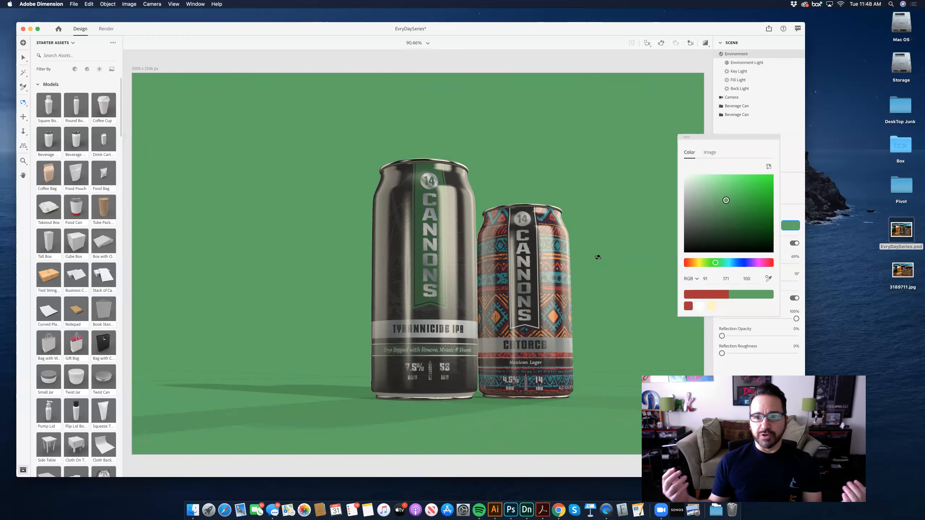
{"action": "left_click", "coordinate": [176, 34]}
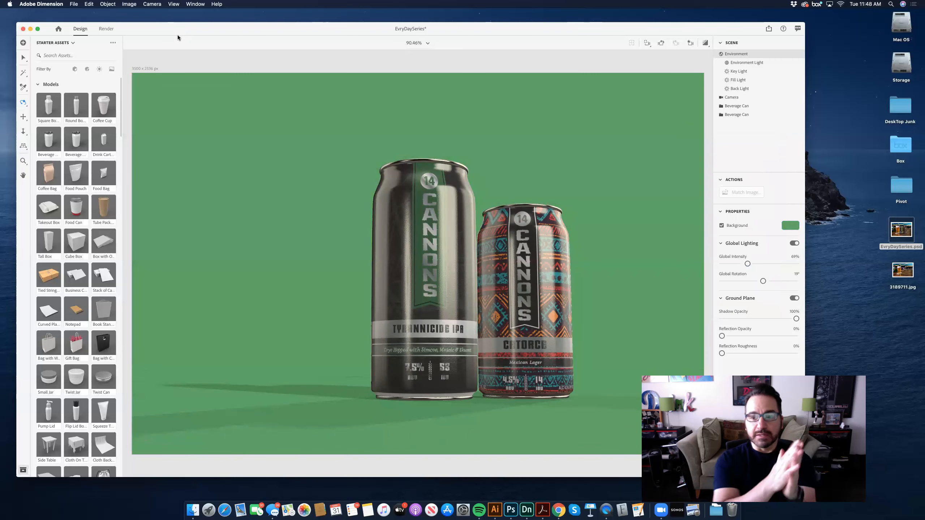
Try several studio presets on the environment light, including Studio Color Stage, and apply the gray-backdrop Studio Light preset
{"action": "left_click", "coordinate": [746, 62]}
{"action": "scroll", "coordinate": [77, 255], "scroll_direction": "down", "scroll_amount": 15}
{"action": "left_click", "coordinate": [99, 276]}
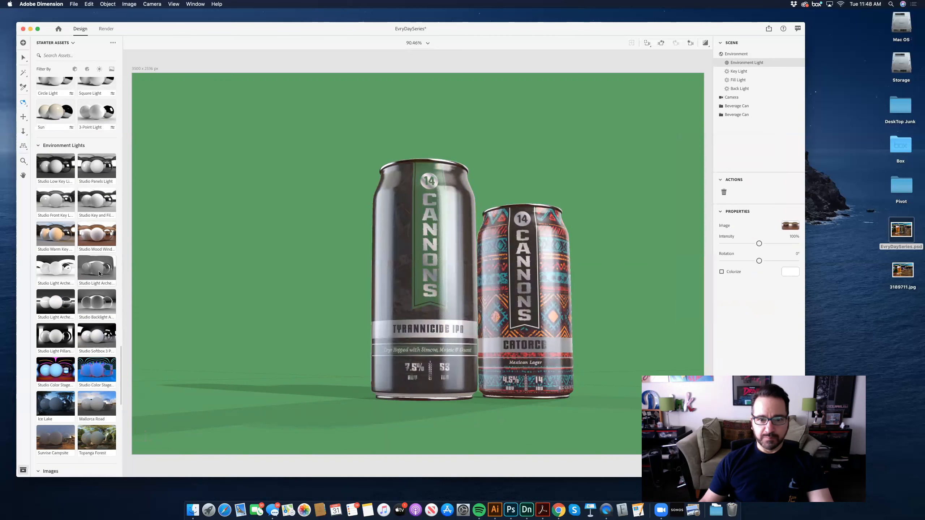
{"action": "left_click", "coordinate": [93, 306]}
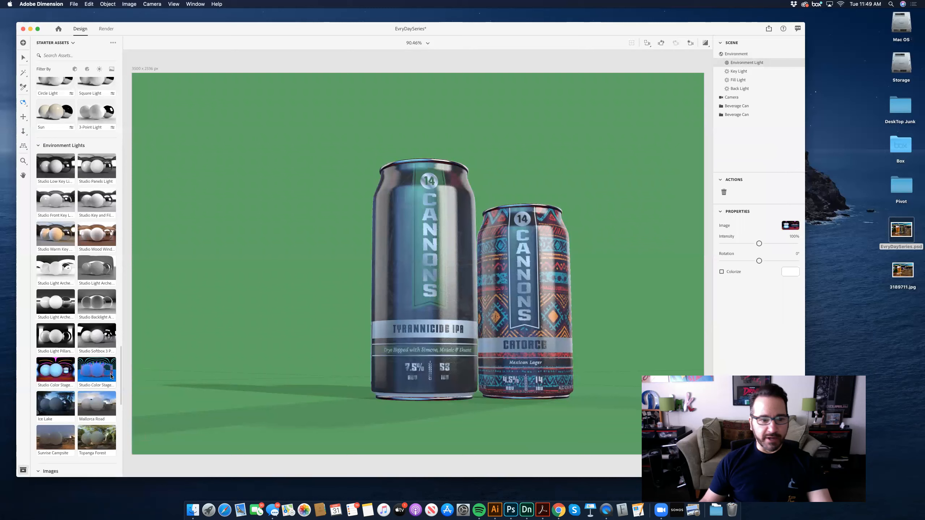
{"action": "left_click", "coordinate": [69, 358]}
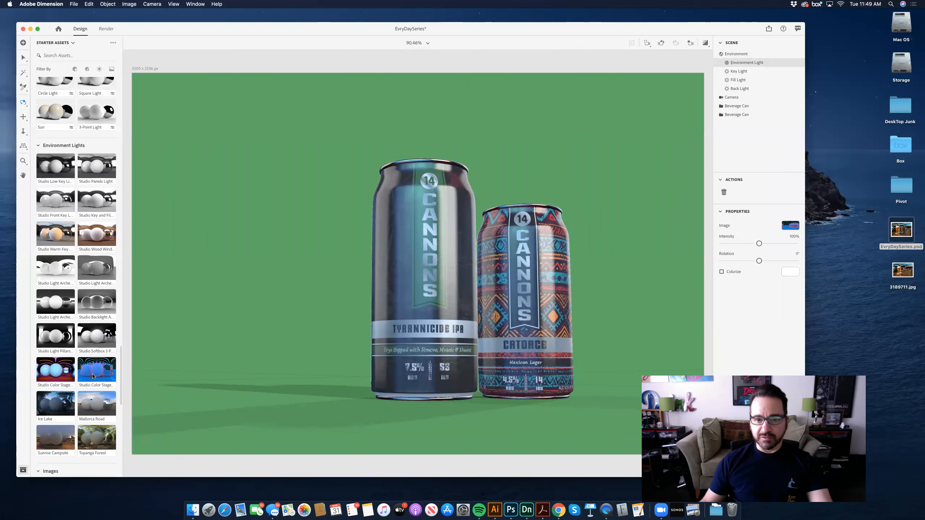
{"action": "left_click", "coordinate": [56, 271]}
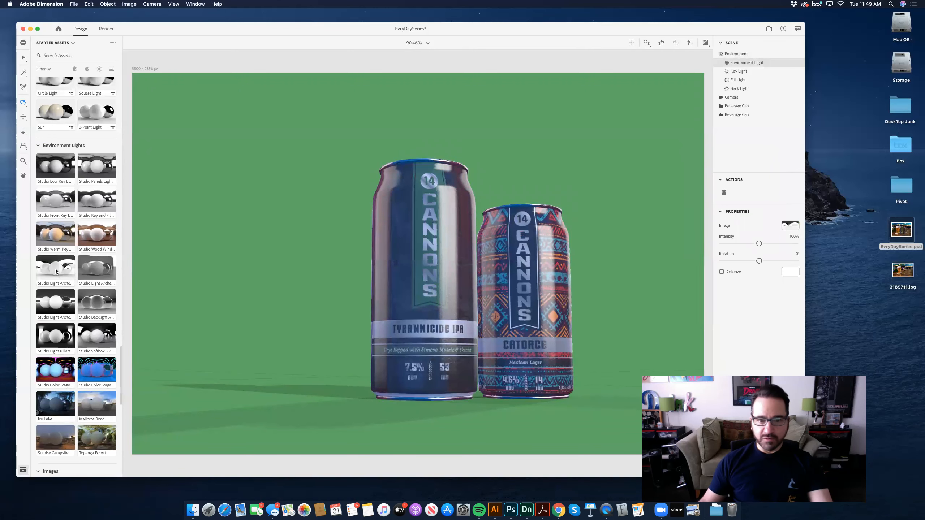
{"action": "left_click", "coordinate": [83, 271]}
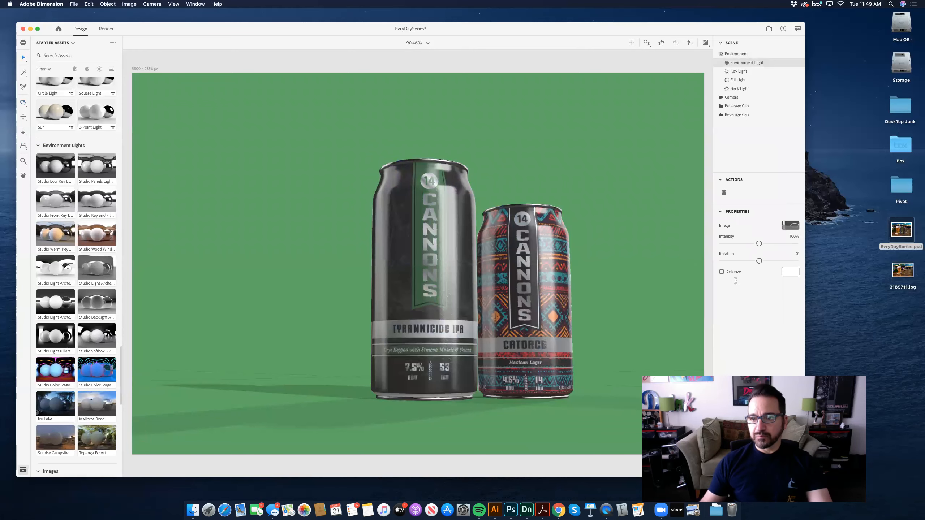
{"action": "left_click", "coordinate": [768, 127]}
{"action": "left_click", "coordinate": [736, 54]}
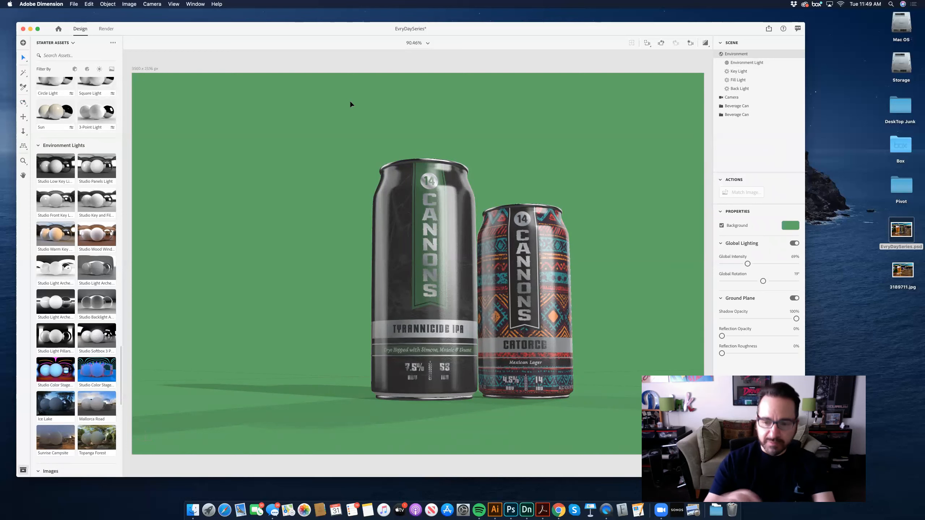
Select the smaller can and inspect the cans' artwork up close and from a distance
{"action": "left_click", "coordinate": [532, 302]}
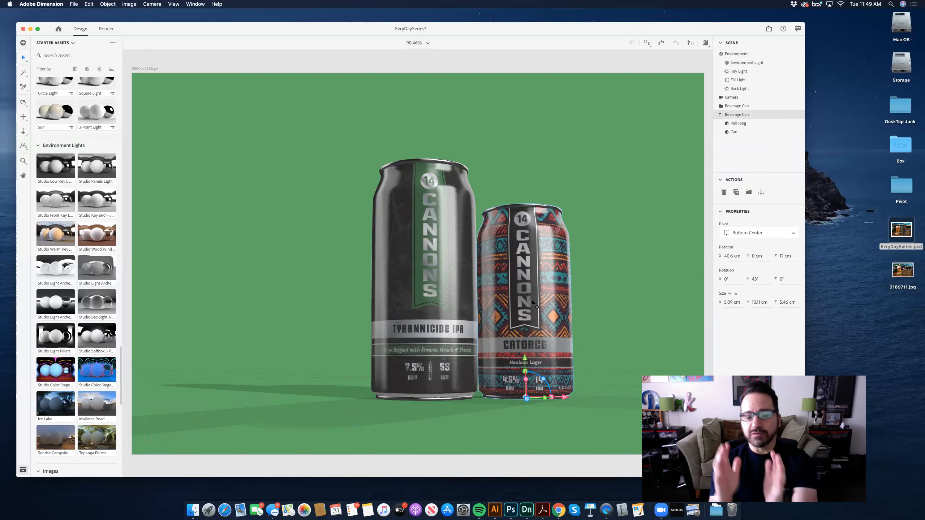
{"action": "scroll", "coordinate": [400, 278], "scroll_direction": "up", "scroll_amount": 10}
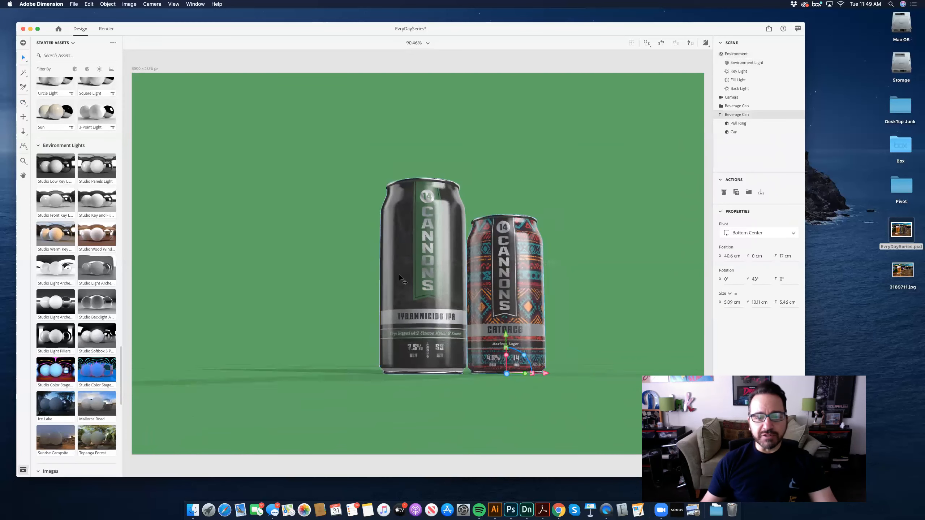
{"action": "scroll", "coordinate": [400, 278], "scroll_direction": "up", "scroll_amount": 3}
{"action": "scroll", "coordinate": [400, 277], "scroll_direction": "down", "scroll_amount": 1}
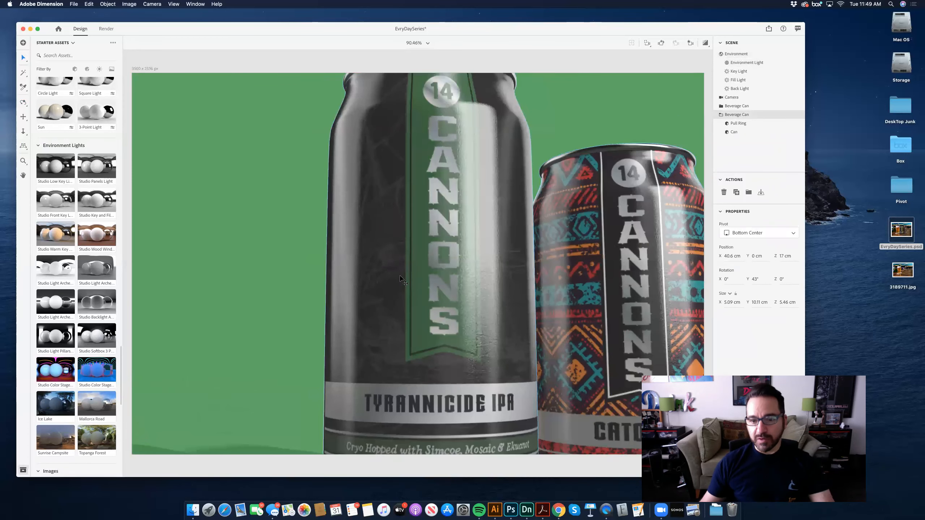
{"action": "scroll", "coordinate": [414, 265], "scroll_direction": "down", "scroll_amount": 12}
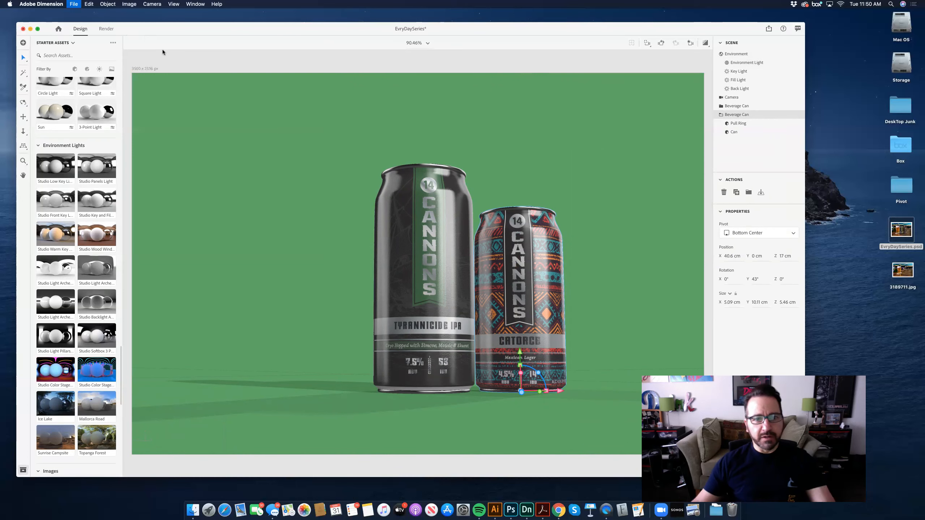
{"action": "key", "text": "super+o"}
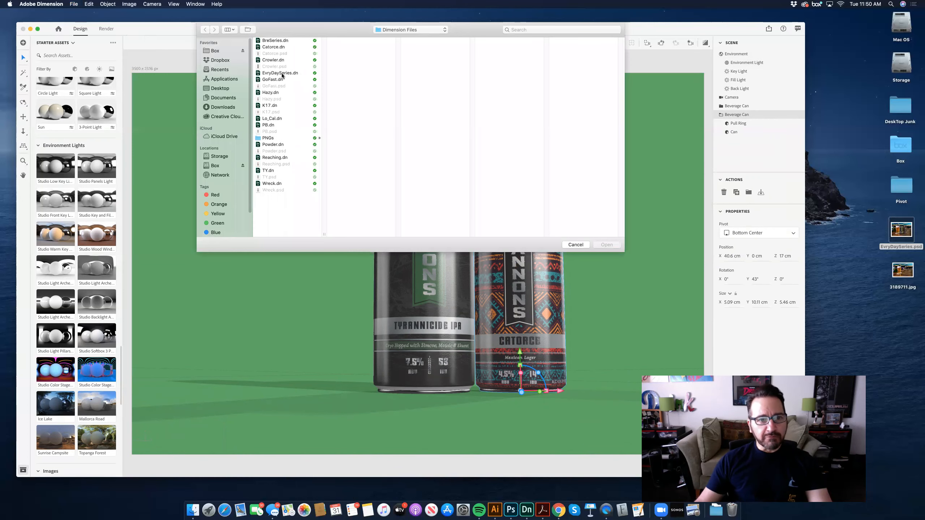
{"action": "left_click", "coordinate": [280, 73]}
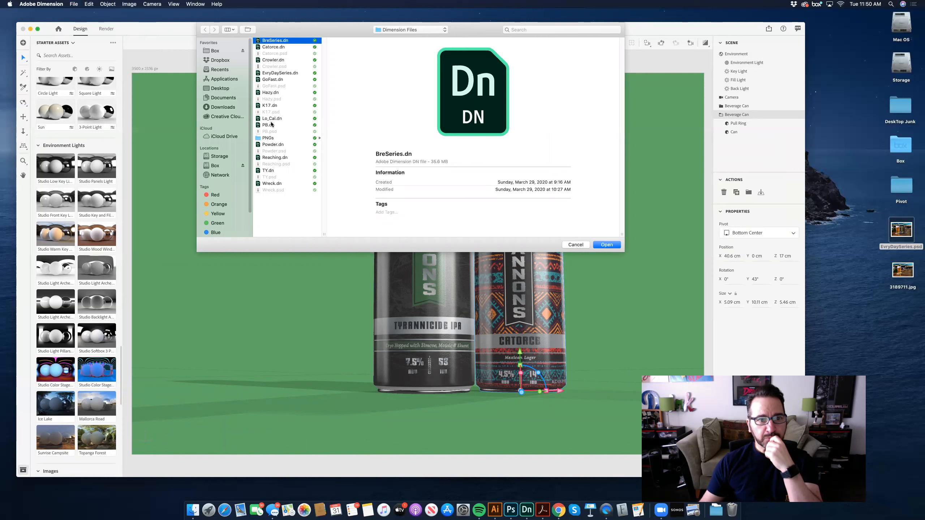
{"action": "left_click", "coordinate": [271, 120]}
{"action": "left_click", "coordinate": [271, 125]}
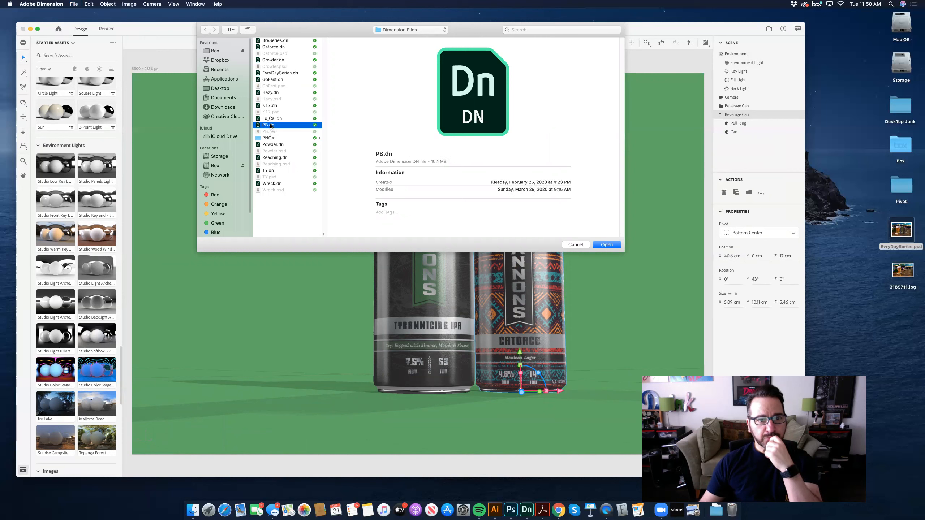
{"action": "left_click", "coordinate": [271, 145]}
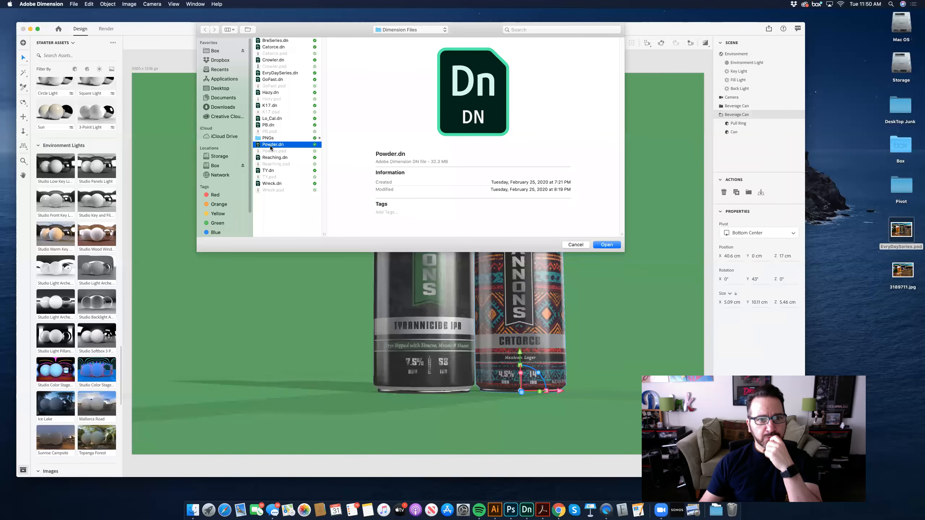
{"action": "left_click", "coordinate": [574, 244]}
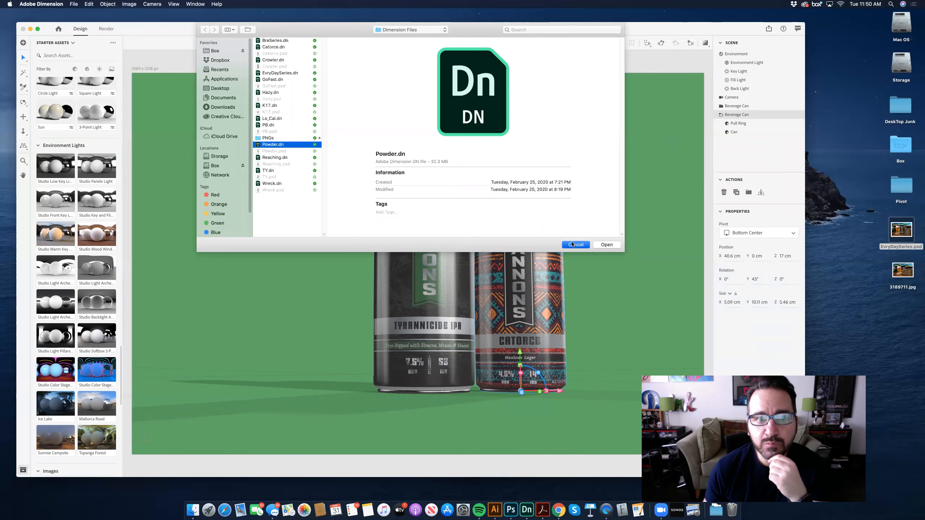
Open DH_2 Box.dn from the desktop's DeskTop Junk/3D folder without saving the can scene, and view the front box's and environment's properties
{"action": "key", "text": "super+o"}
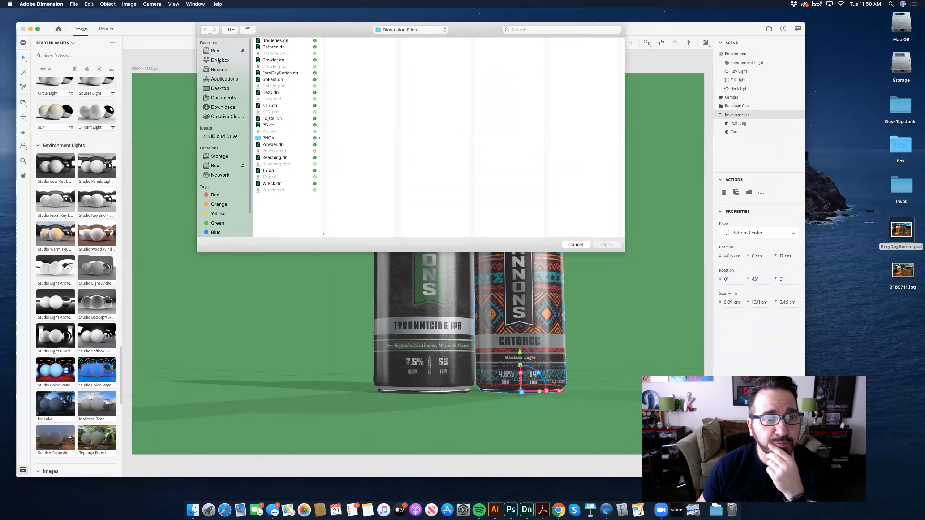
{"action": "left_click", "coordinate": [220, 88]}
{"action": "left_click", "coordinate": [277, 46]}
{"action": "left_click", "coordinate": [339, 40]}
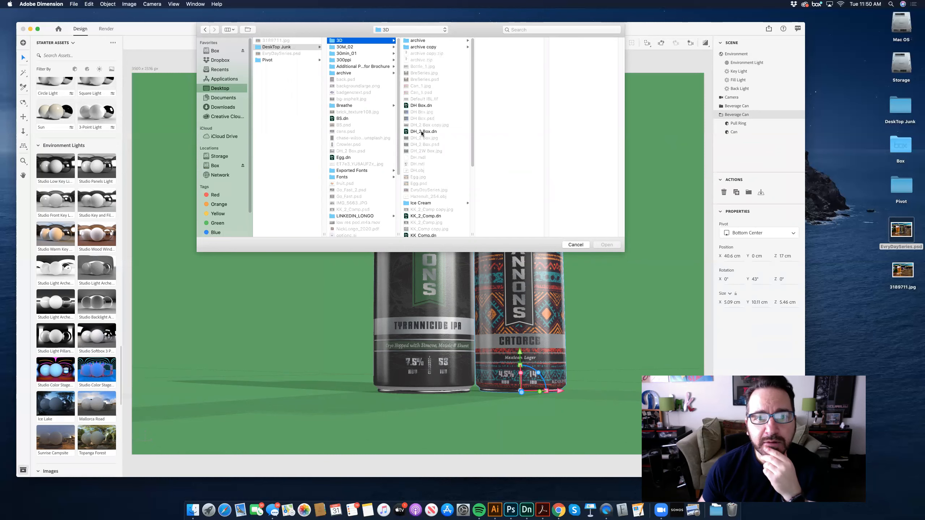
{"action": "left_click", "coordinate": [423, 131]}
{"action": "left_click", "coordinate": [609, 246]}
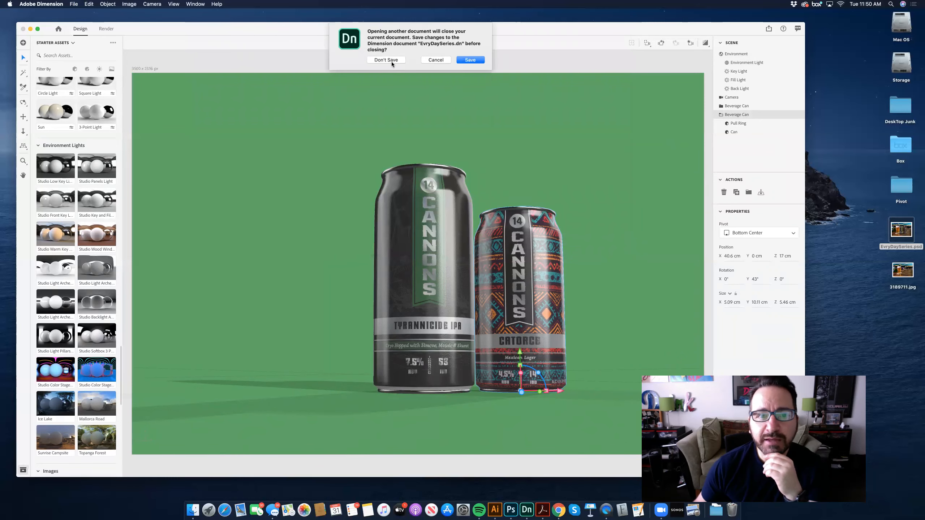
{"action": "left_click", "coordinate": [388, 59]}
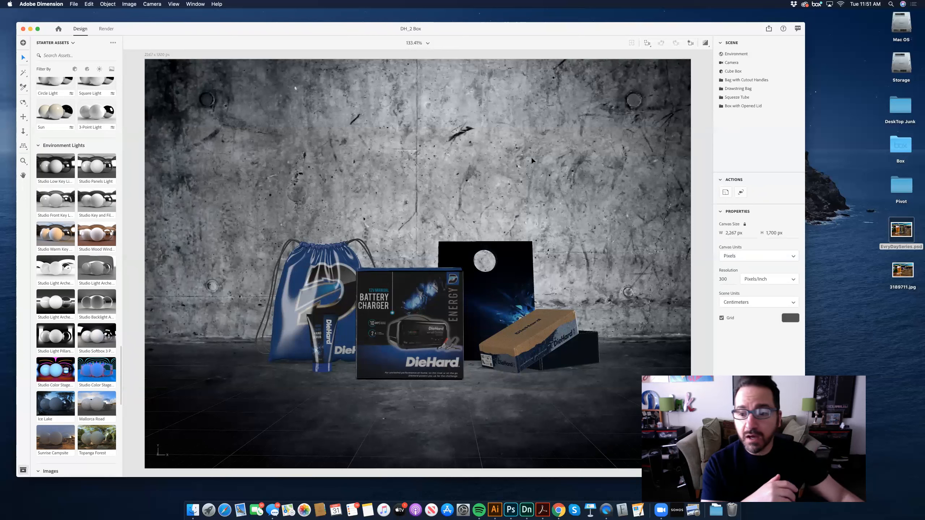
{"action": "left_click", "coordinate": [408, 320]}
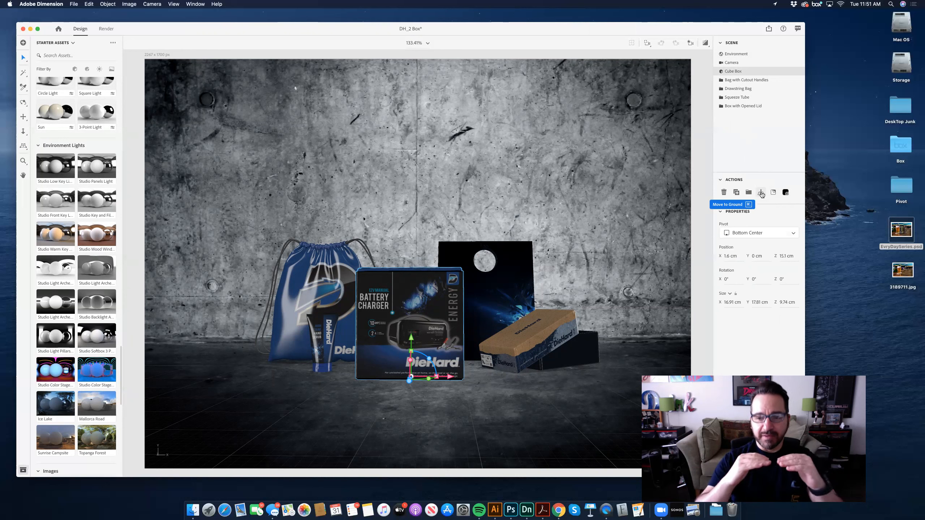
{"action": "left_click", "coordinate": [346, 195]}
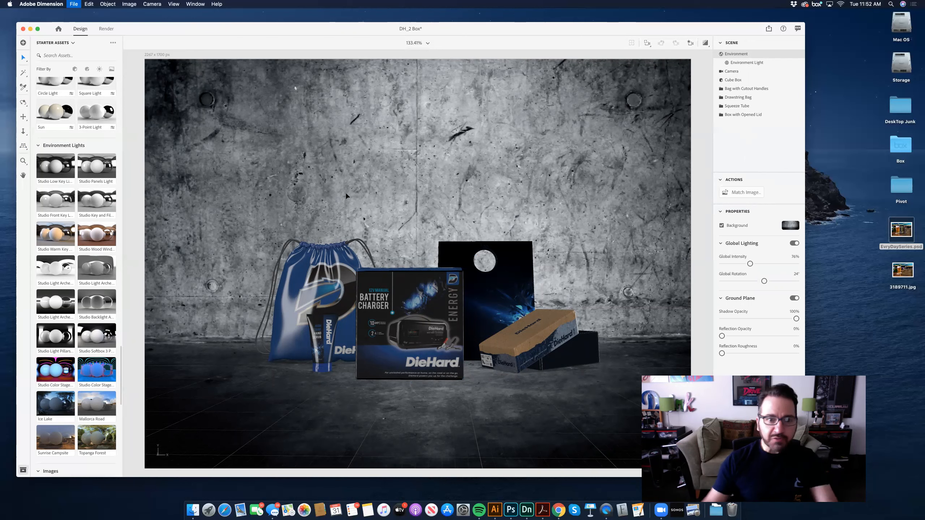
Open DH Box.dn from the 3D folder without saving changes to the current scene
{"action": "key", "text": "super+o"}
{"action": "left_click", "coordinate": [285, 105]}
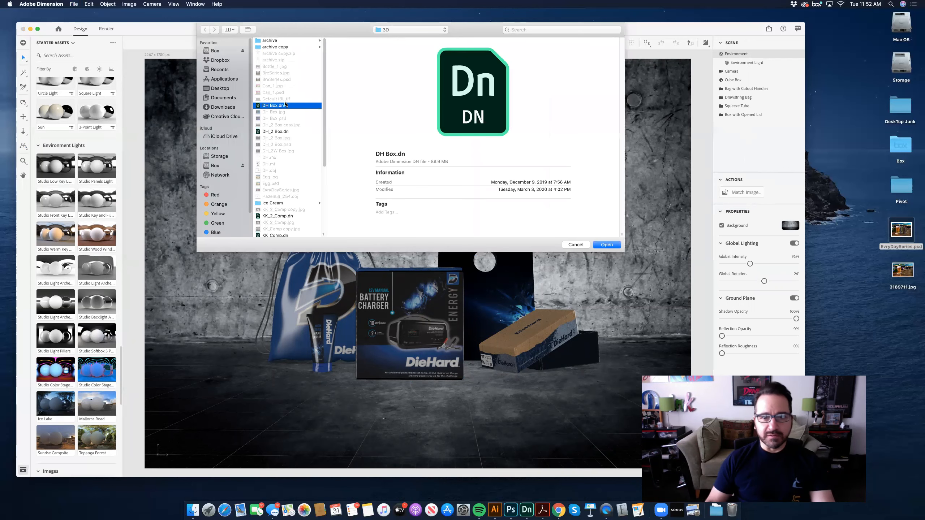
{"action": "double_click", "coordinate": [286, 105]}
{"action": "left_click", "coordinate": [382, 60]}
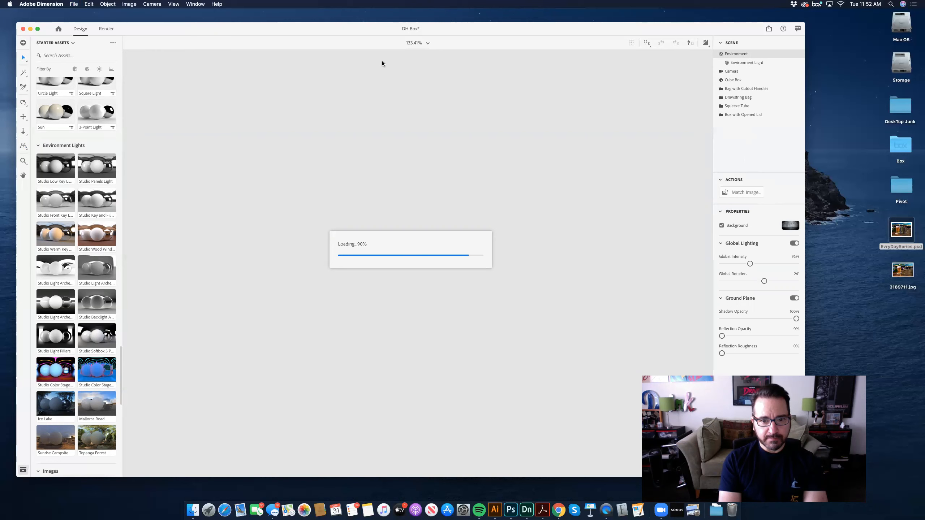